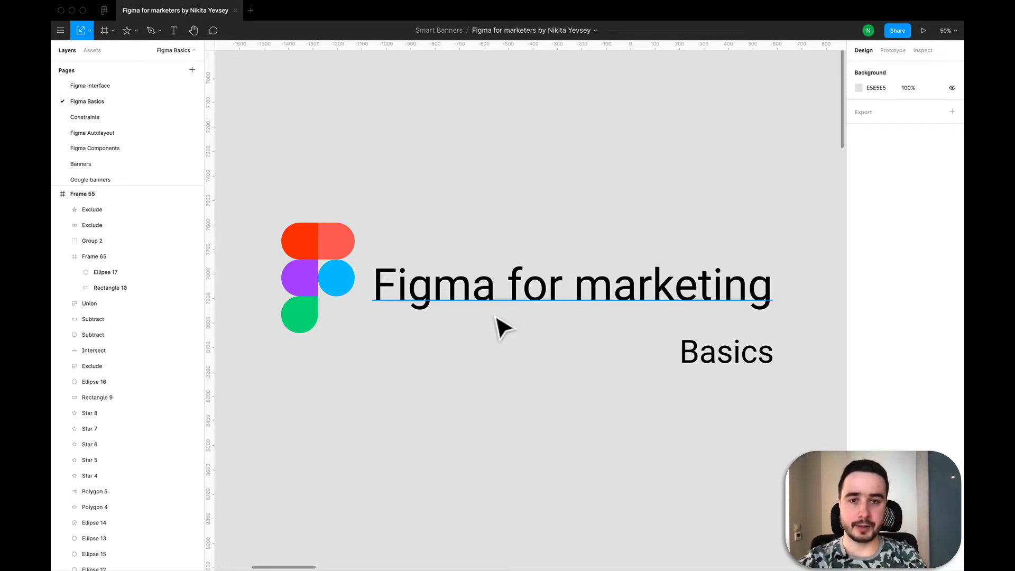
Draw a rectangle about 2173 × 737 on an empty canvas area below Frame 55.
{"action": "key", "text": "minus"}
{"action": "scroll", "coordinate": [495, 320], "scroll_direction": "down", "scroll_amount": 7}
{"action": "scroll", "coordinate": [495, 319], "scroll_direction": "down", "scroll_amount": 4}
{"action": "scroll", "coordinate": [495, 319], "scroll_direction": "right", "scroll_amount": 3}
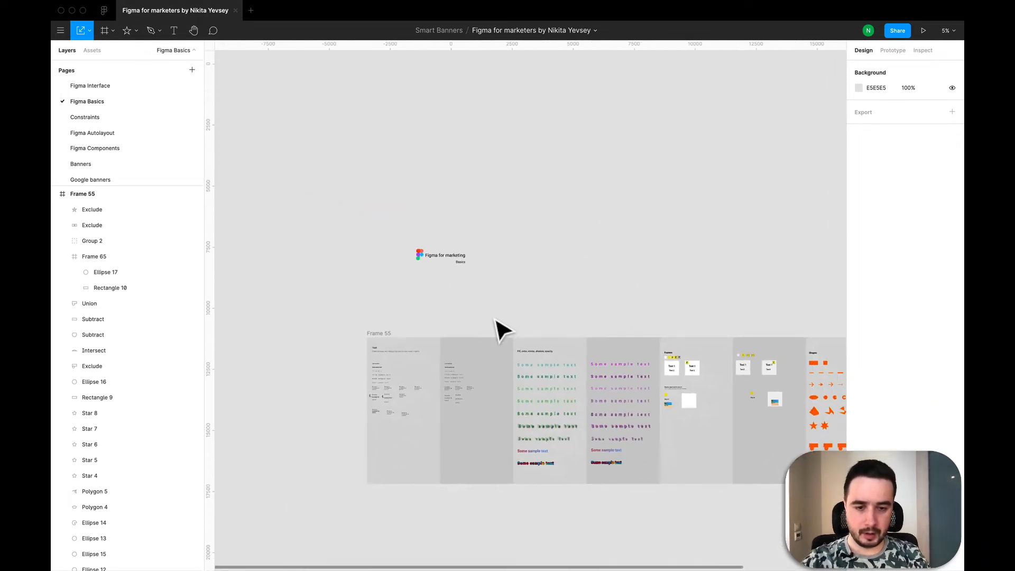
{"action": "scroll", "coordinate": [502, 331], "scroll_direction": "down", "scroll_amount": 3}
{"action": "scroll", "coordinate": [502, 330], "scroll_direction": "left", "scroll_amount": 2}
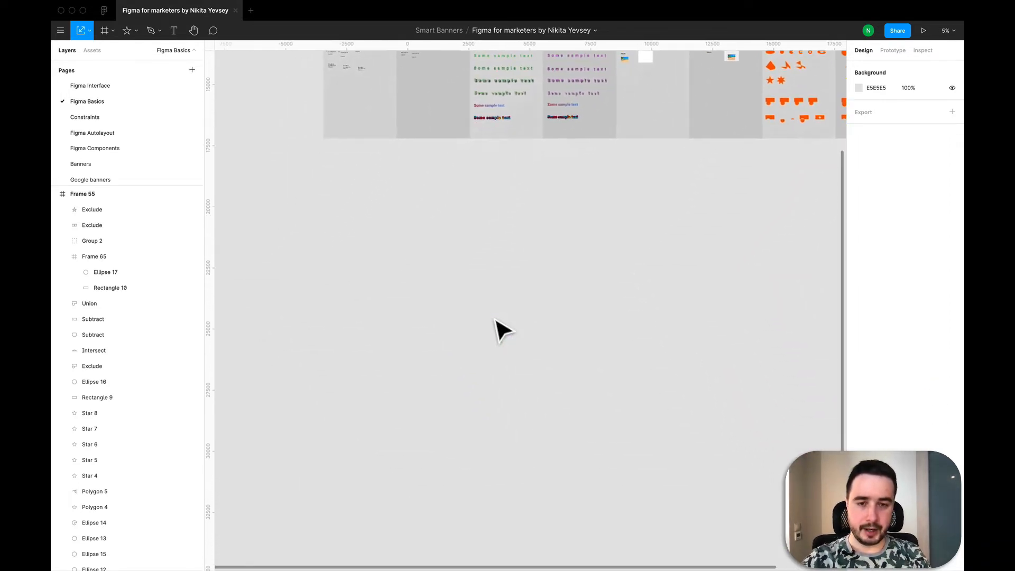
{"action": "scroll", "coordinate": [495, 319], "scroll_direction": "up", "scroll_amount": 1}
{"action": "scroll", "coordinate": [495, 319], "scroll_direction": "left", "scroll_amount": 1}
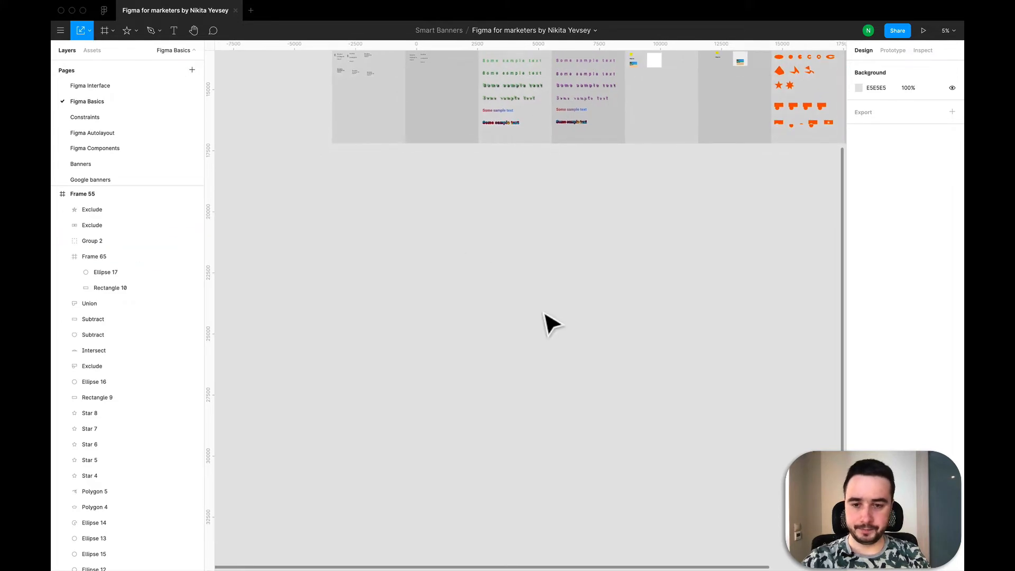
{"action": "scroll", "coordinate": [544, 312], "scroll_direction": "up", "scroll_amount": 1}
{"action": "scroll", "coordinate": [544, 314], "scroll_direction": "down", "scroll_amount": 2}
{"action": "scroll", "coordinate": [391, 267], "scroll_direction": "up", "scroll_amount": 3}
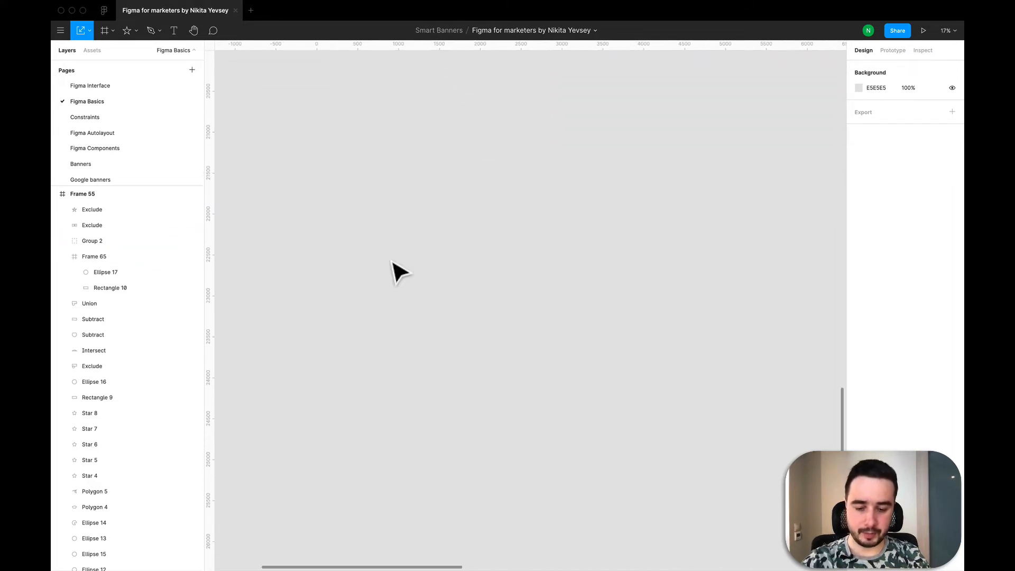
{"action": "key", "text": "r"}
{"action": "left_click", "coordinate": [435, 217]}
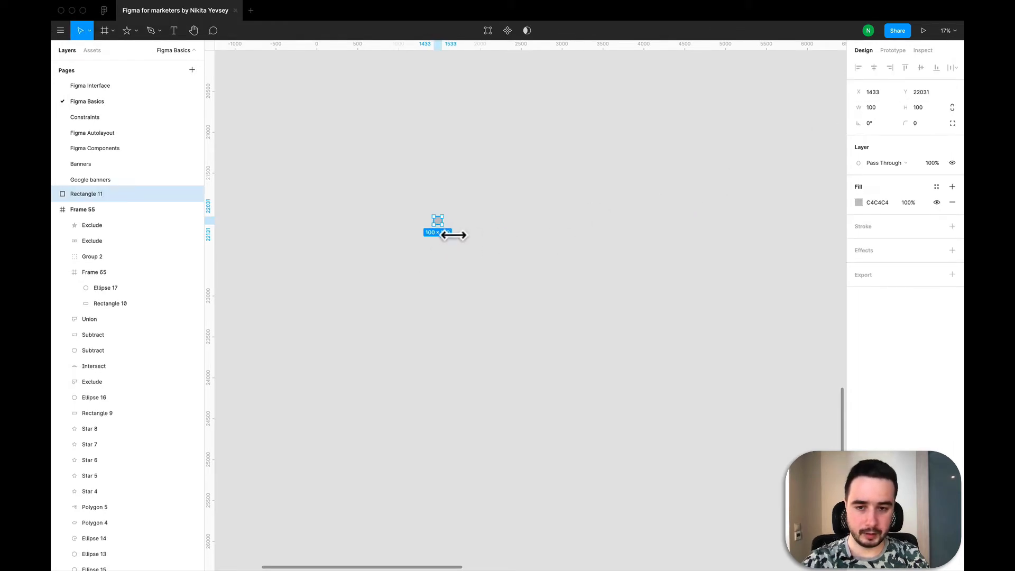
{"action": "left_click_drag", "start_coordinate": [452, 234], "coordinate": [620, 285]}
{"action": "left_click", "coordinate": [652, 331]}
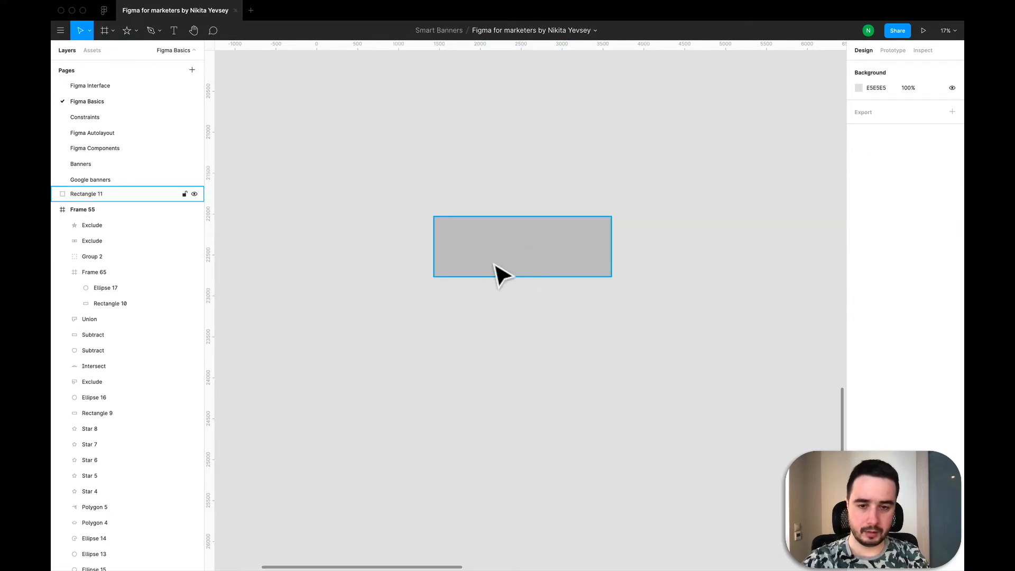
{"action": "left_click", "coordinate": [564, 271]}
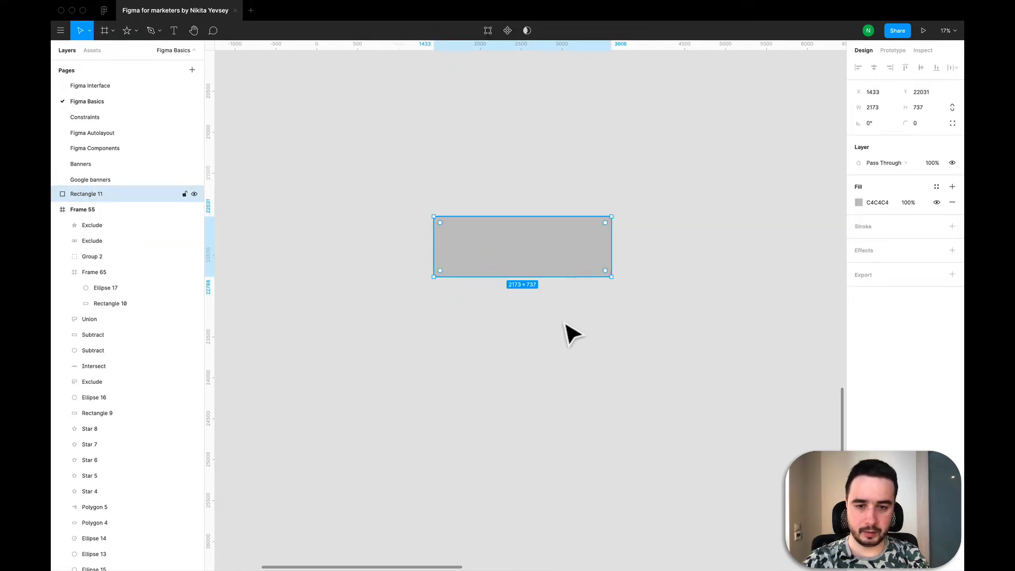
Create a frame about 2173 × 702 just below the grey rectangle, aligned with it and matching its width.
{"action": "left_click", "coordinate": [566, 360]}
{"action": "key", "text": "f"}
{"action": "left_click", "coordinate": [434, 313]}
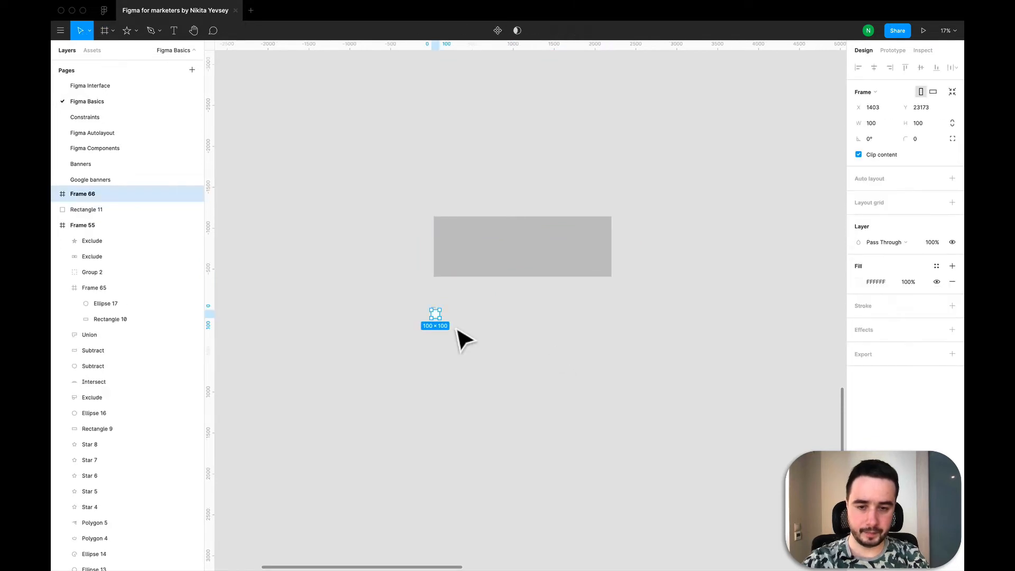
{"action": "left_click_drag", "start_coordinate": [444, 329], "coordinate": [612, 374]}
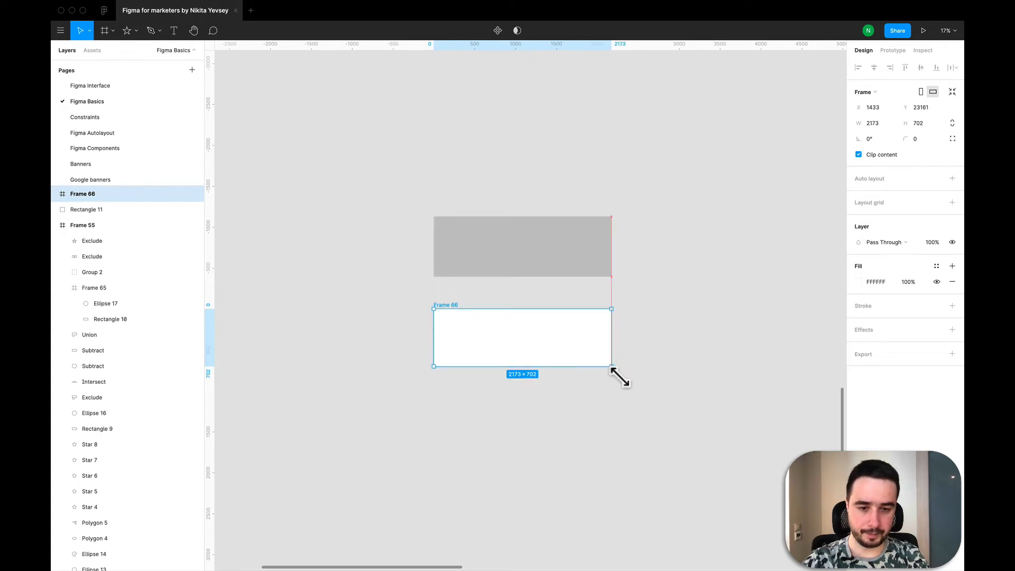
{"action": "left_click", "coordinate": [707, 413]}
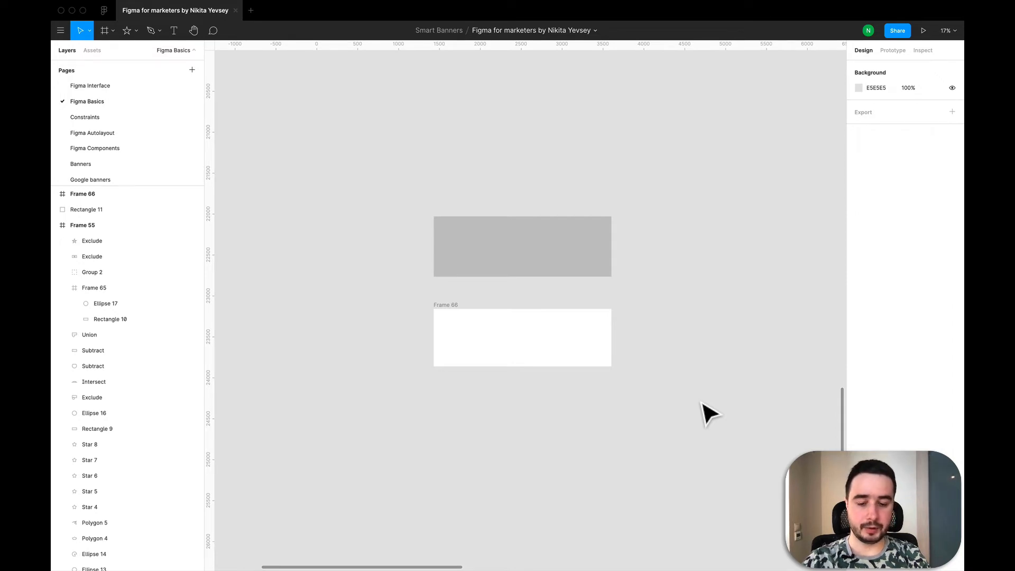
Add the text "Click here" at size 144 on the grey rectangle, then scale it proportionally to about 1400 × 377 and centre it.
{"action": "key", "text": "t"}
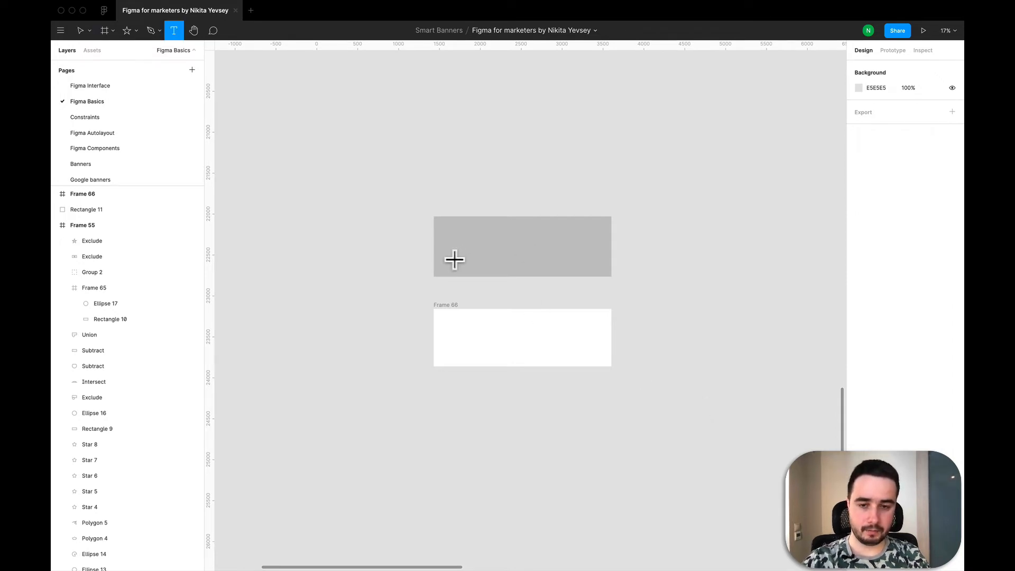
{"action": "left_click", "coordinate": [463, 239]}
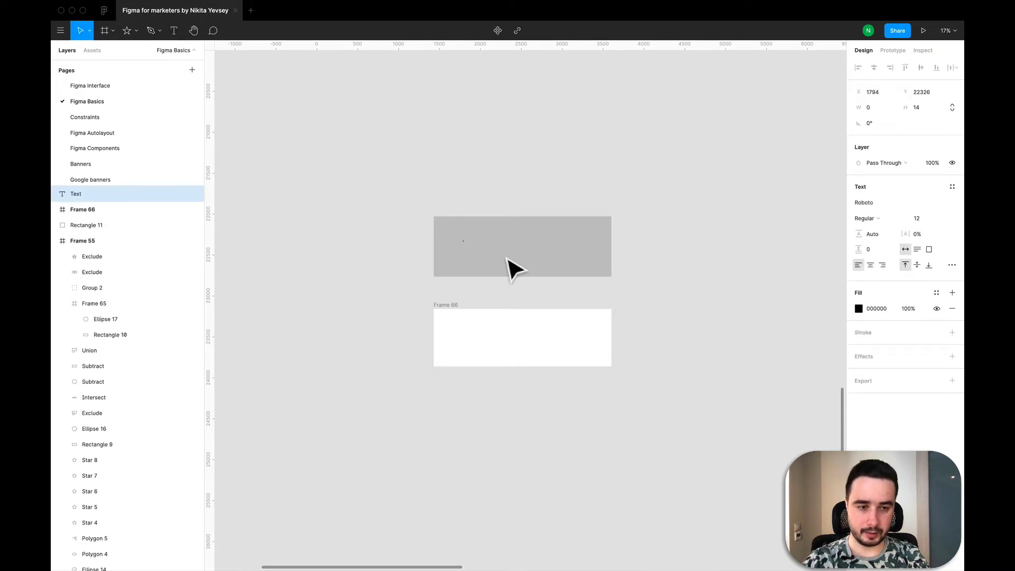
{"action": "left_click", "coordinate": [943, 219]}
{"action": "left_click", "coordinate": [931, 340]}
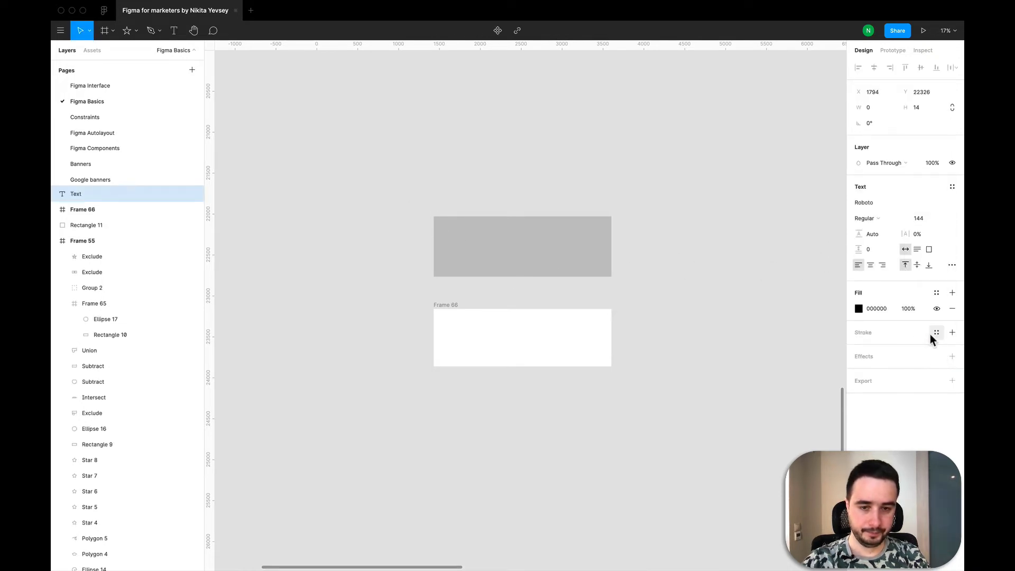
{"action": "type", "text": "C"}
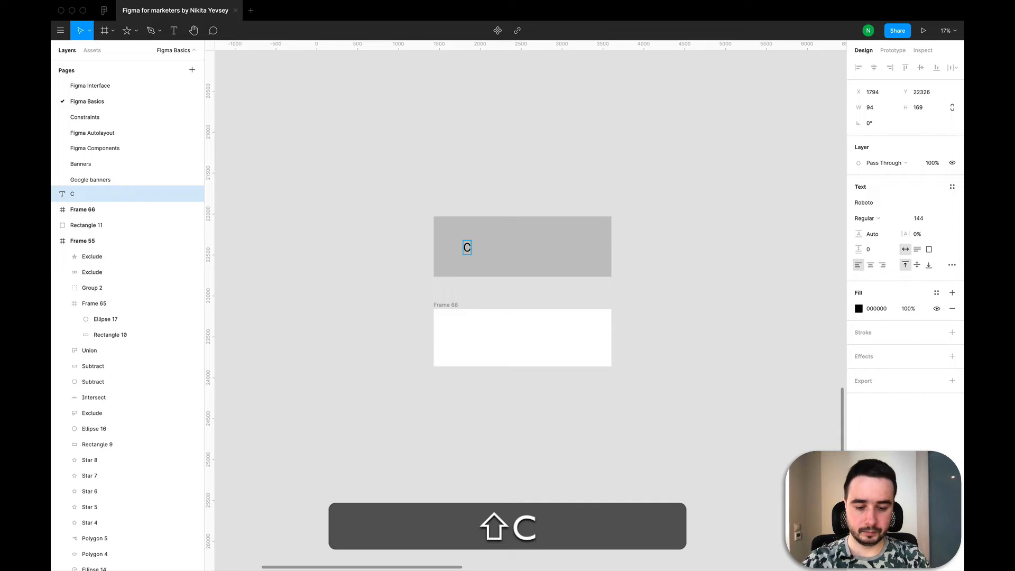
{"action": "type", "text": "lick here"}
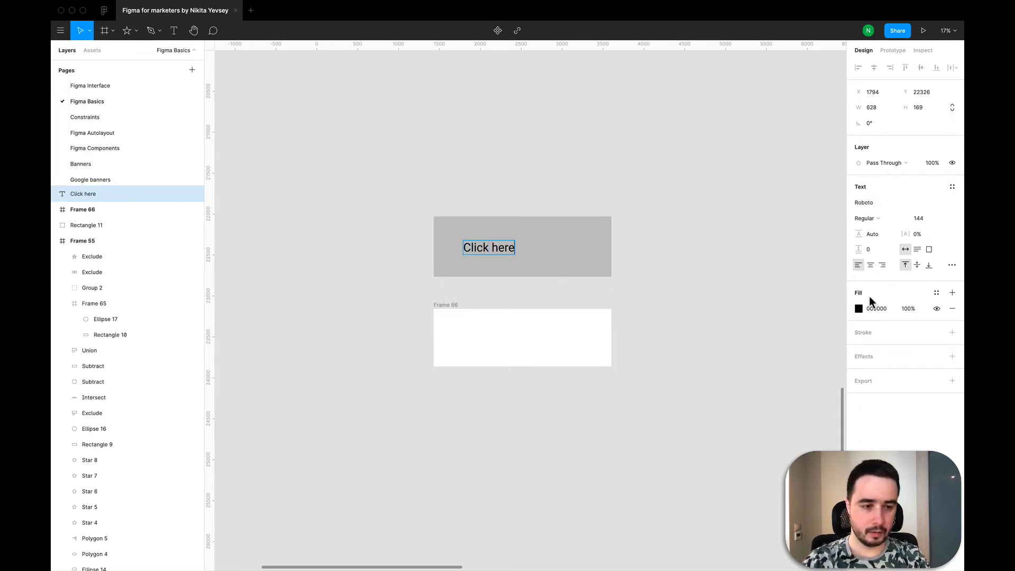
{"action": "key", "text": "Escape"}
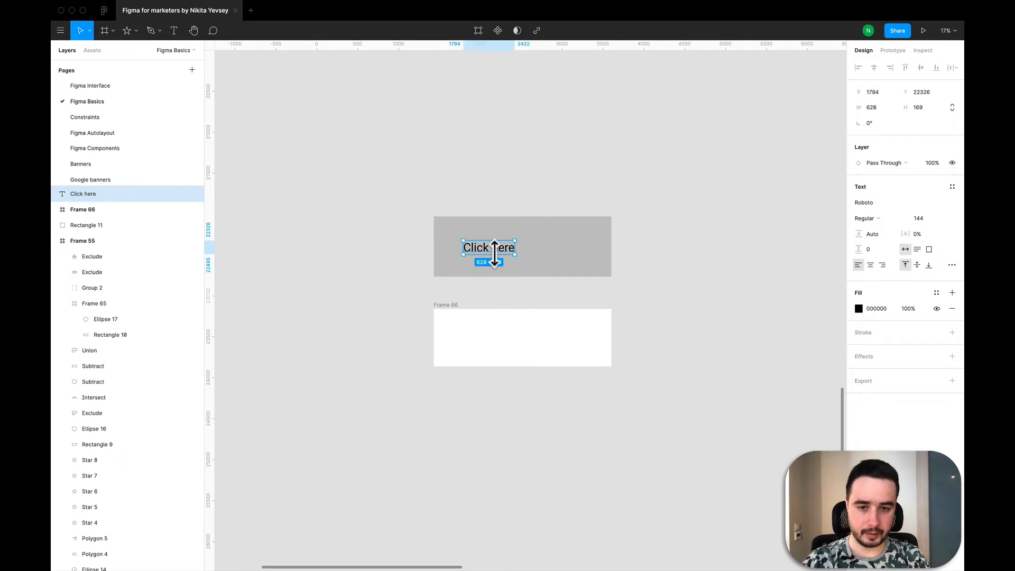
{"action": "key", "text": "k"}
{"action": "mouse_move", "coordinate": [528, 267]}
{"action": "left_mouse_down"}
{"action": "mouse_move", "coordinate": [592, 281]}
{"action": "mouse_move", "coordinate": [535, 256]}
{"action": "left_mouse_up"}
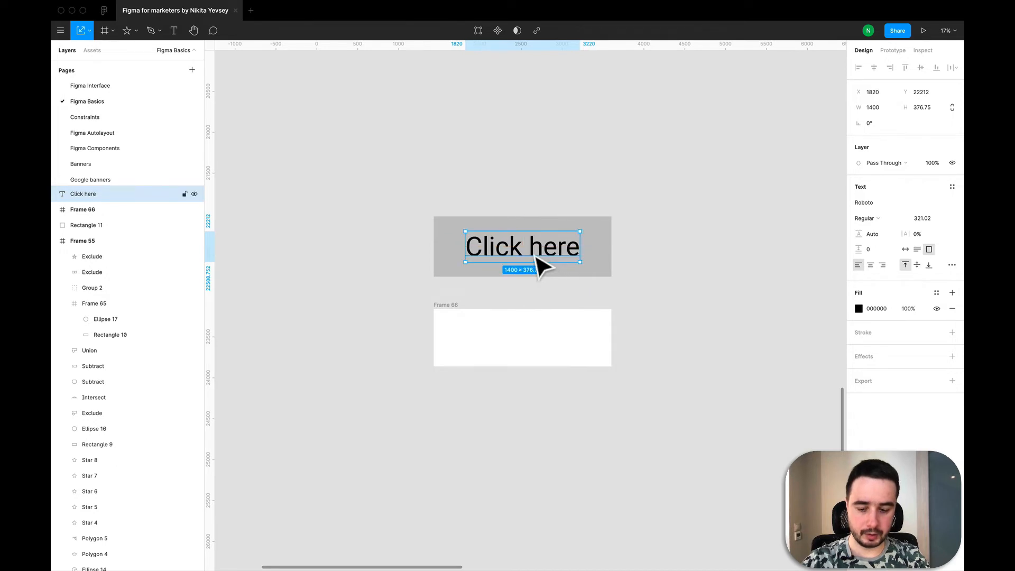
Paste a copy of the "Click here" text into the white frame and centre it there.
{"action": "key", "text": "super+v"}
{"action": "left_click", "coordinate": [539, 338]}
{"action": "key", "text": "super+v"}
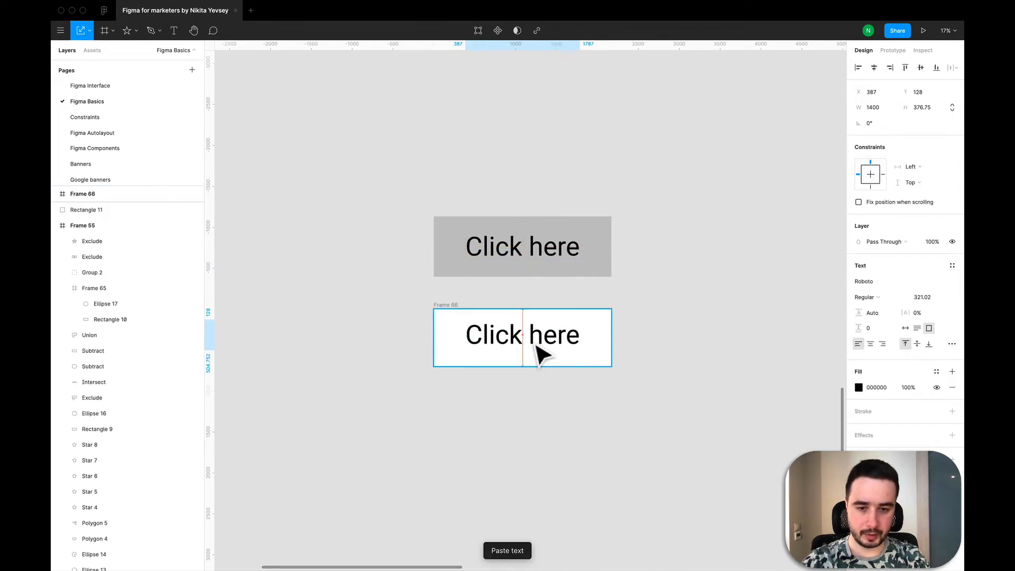
{"action": "left_click", "coordinate": [644, 397]}
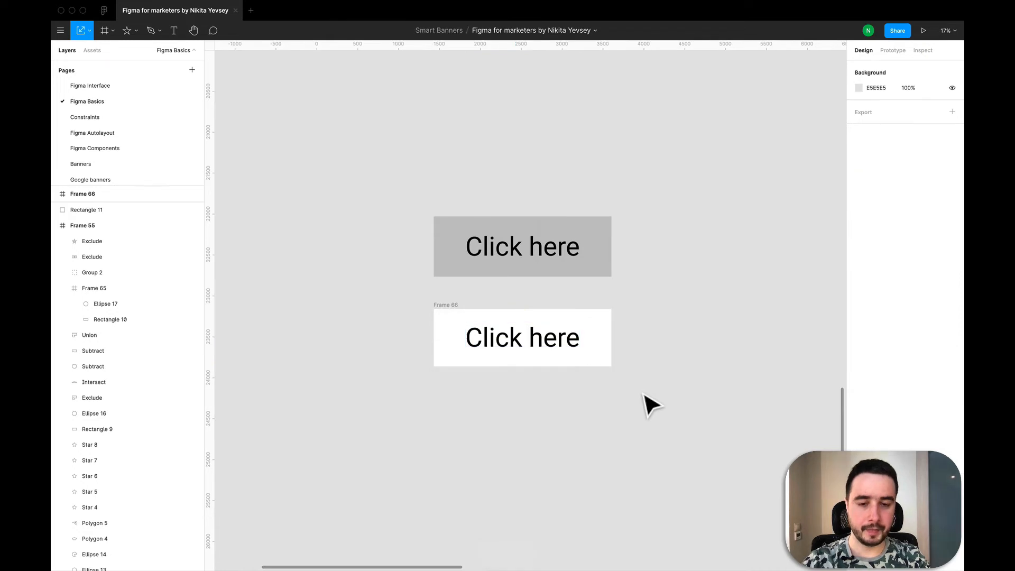
Expand the white frame's layer to show its nested text, and add auto layout to the frame.
{"action": "left_click", "coordinate": [445, 305]}
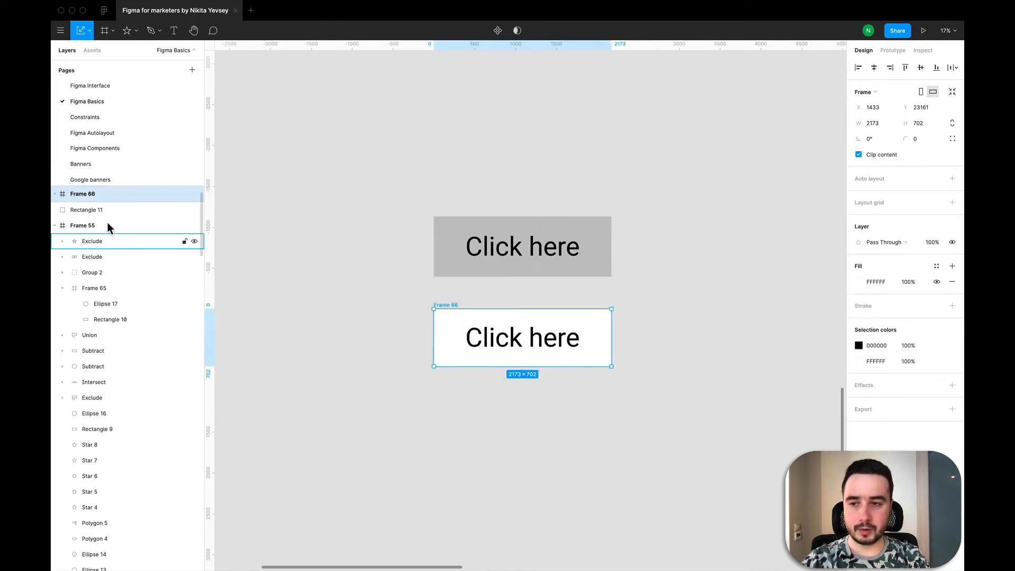
{"action": "left_click", "coordinate": [55, 195]}
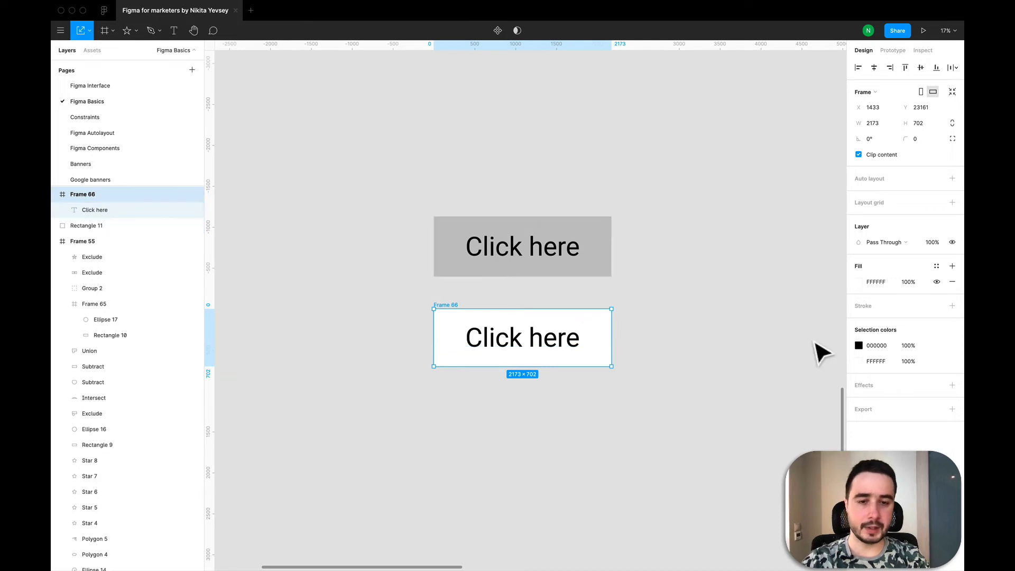
{"action": "left_click", "coordinate": [711, 329]}
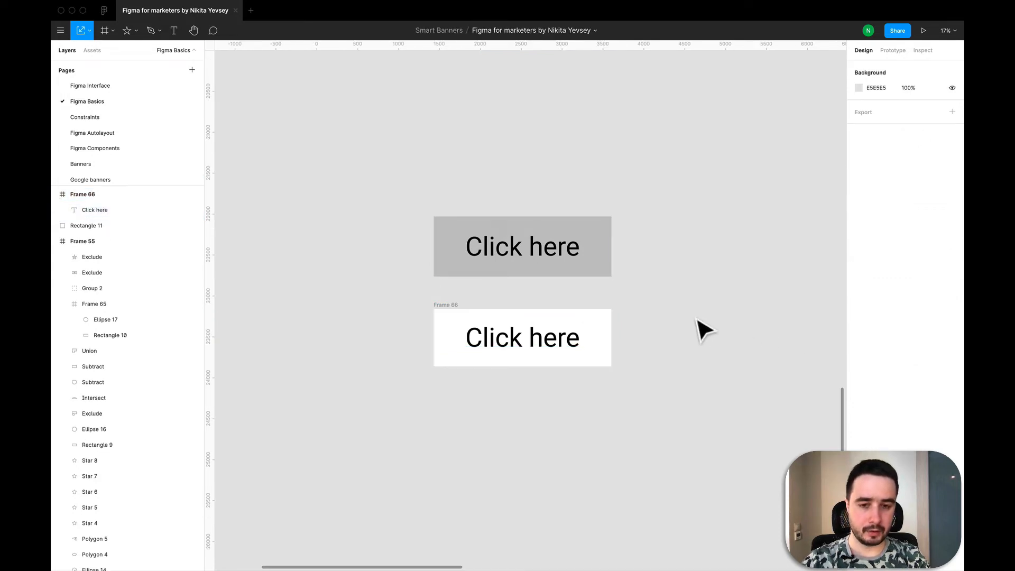
{"action": "left_click", "coordinate": [453, 313]}
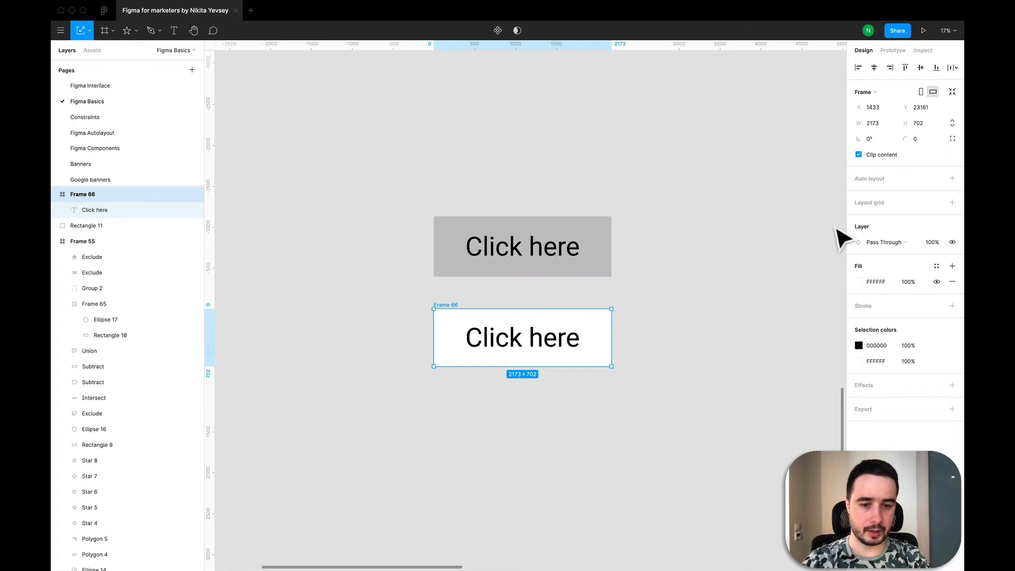
{"action": "left_click", "coordinate": [952, 178]}
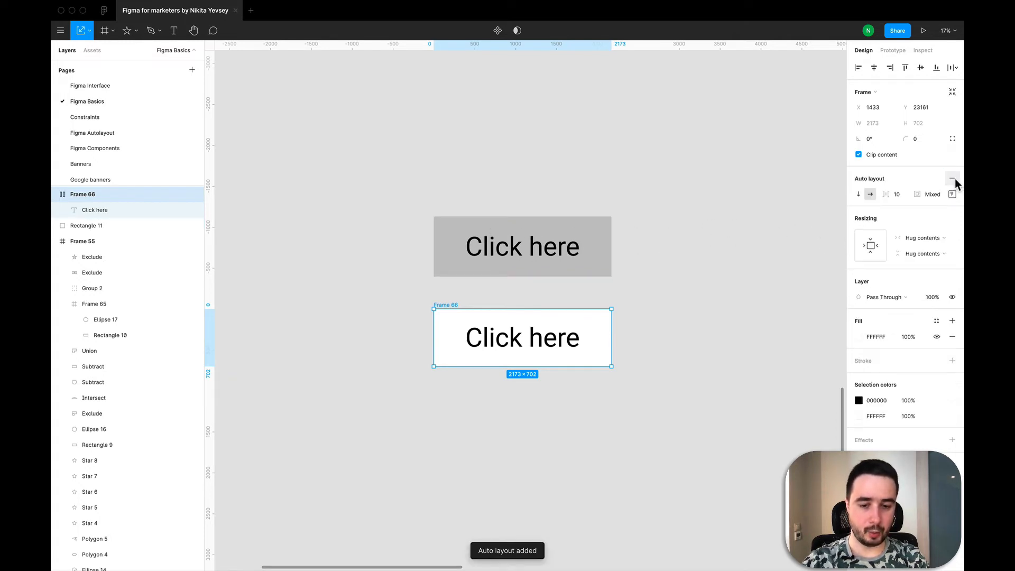
Group the grey rectangle with the "Click here" text on top of it.
{"action": "left_click", "coordinate": [534, 249]}
{"action": "left_click", "coordinate": [397, 212]}
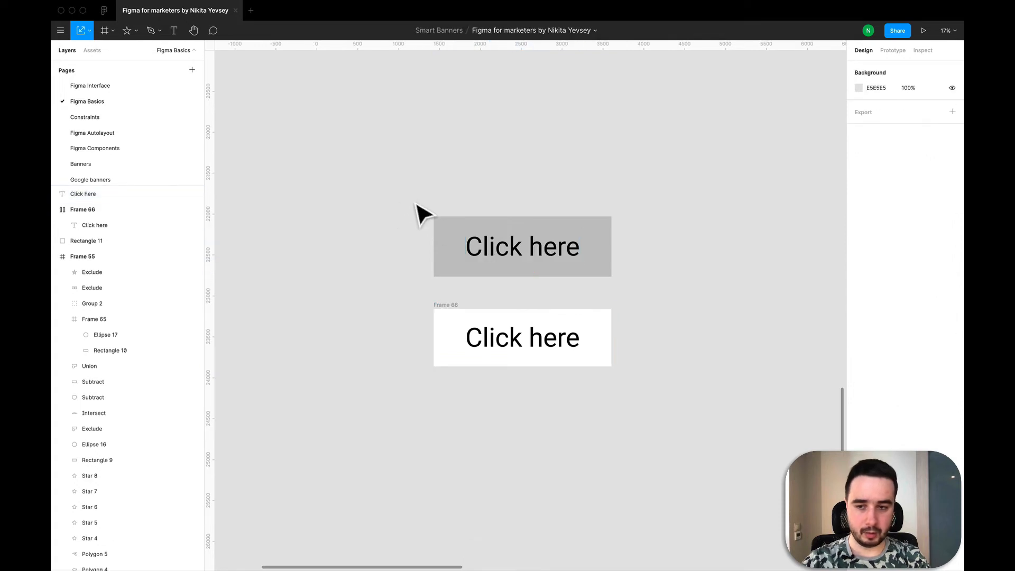
{"action": "left_click_drag", "start_coordinate": [403, 192], "coordinate": [653, 296]}
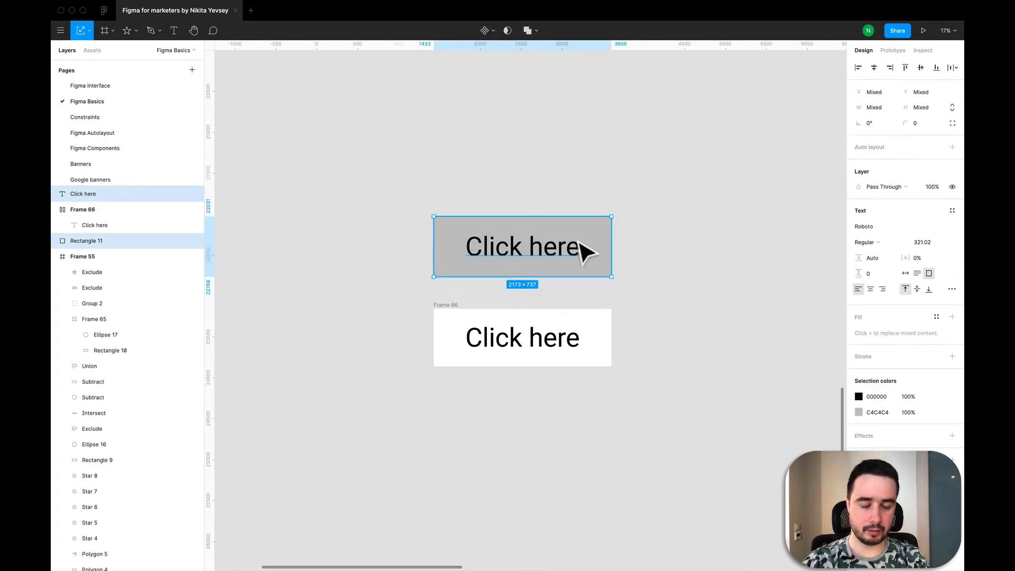
{"action": "right_click", "coordinate": [543, 230]}
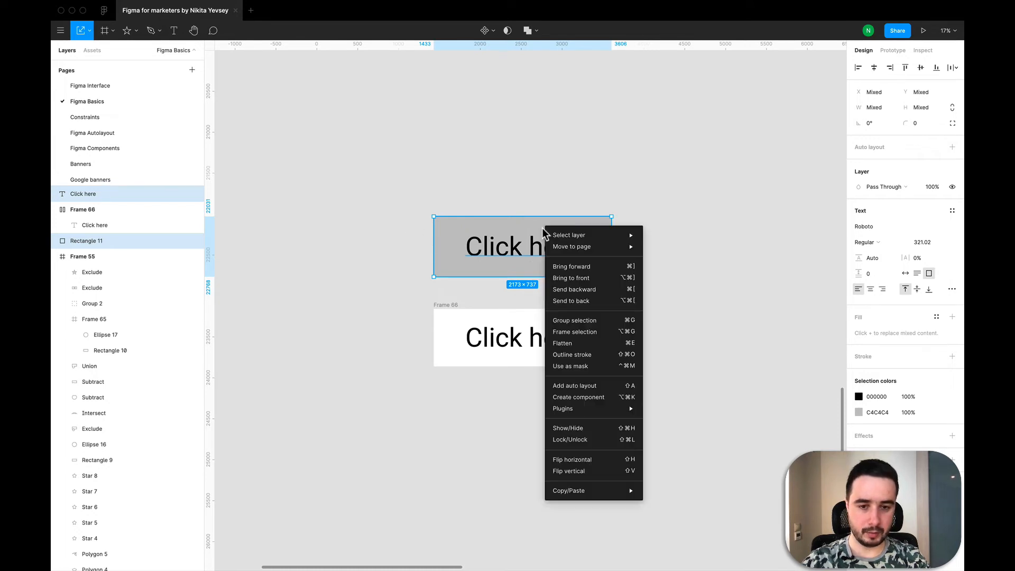
{"action": "left_click", "coordinate": [574, 320]}
Rename the new group "Button from shape".
{"action": "double_click", "coordinate": [79, 194]}
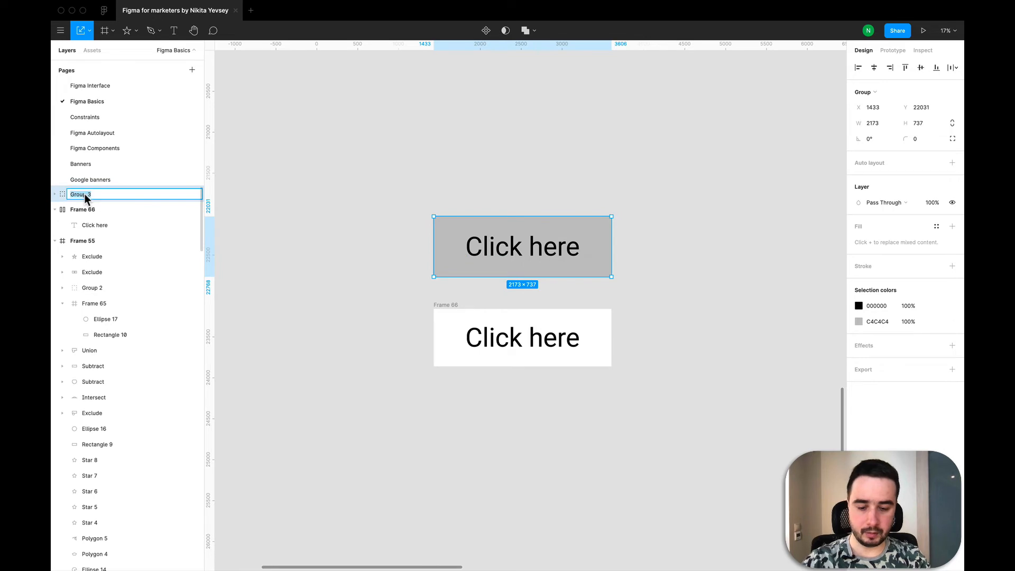
{"action": "type", "text": "But"}
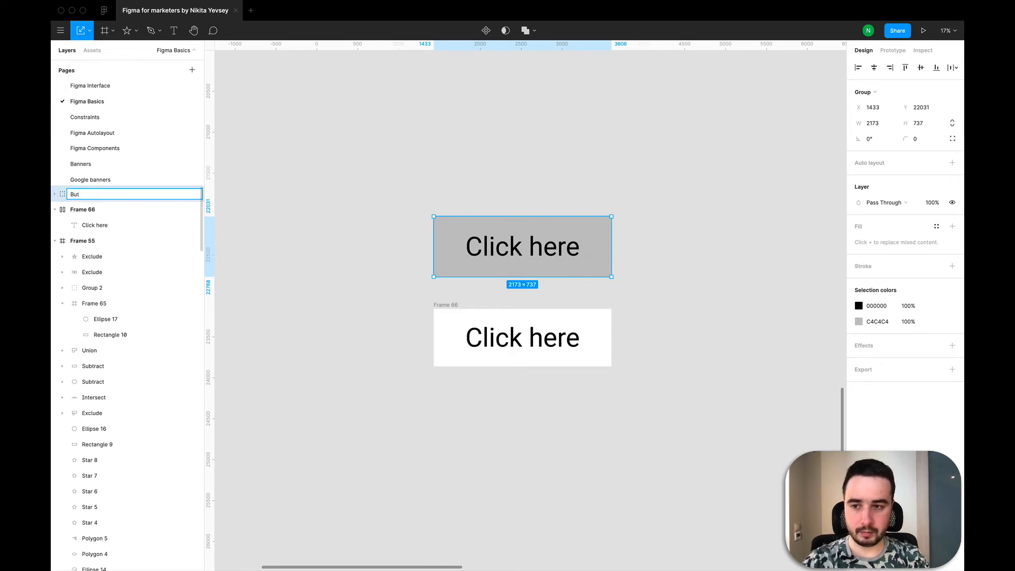
{"action": "type", "text": "ton for "}
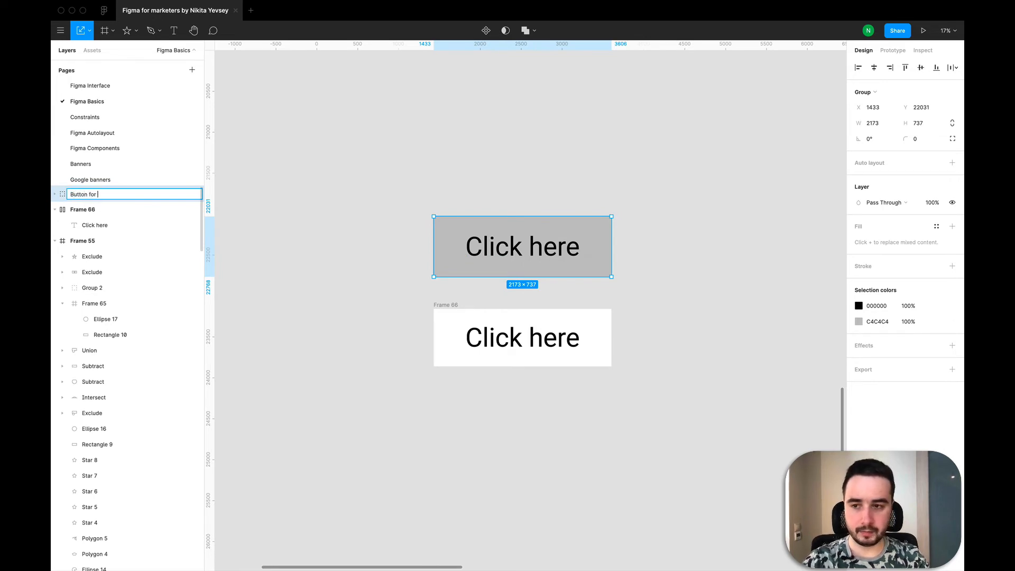
{"action": "key", "text": "BackSpace"}
{"action": "key", "text": "BackSpace"}
{"action": "key", "text": "BackSpace"}
{"action": "type", "text": "rom "}
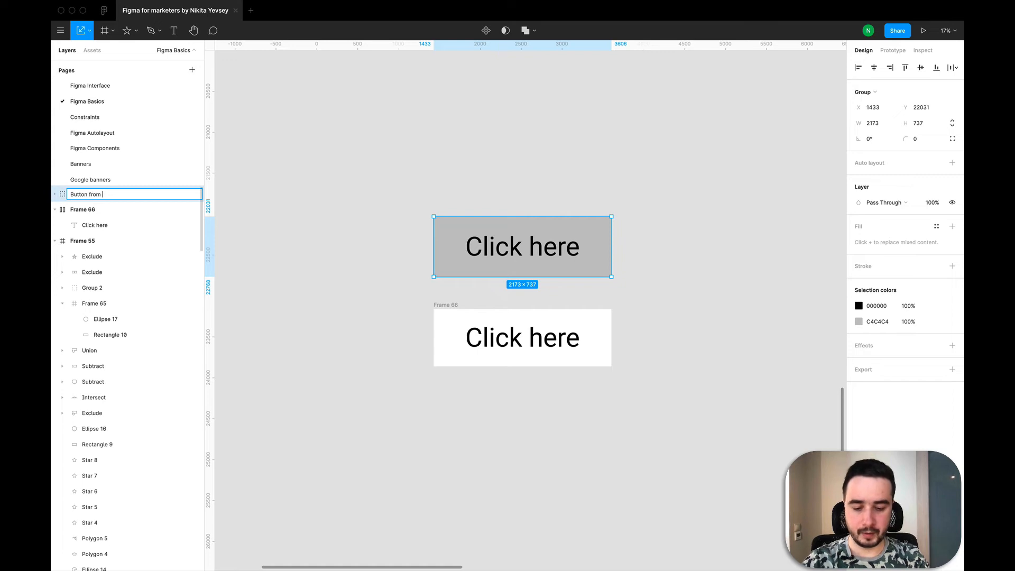
{"action": "type", "text": "shape"}
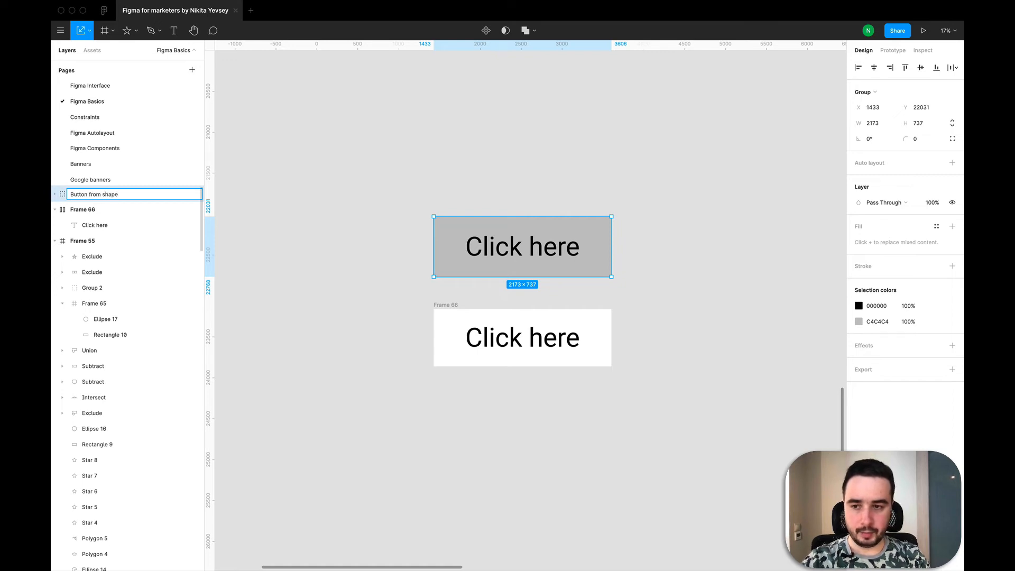
Rename the white auto layout frame "Button from frame".
{"action": "key", "text": "Tab"}
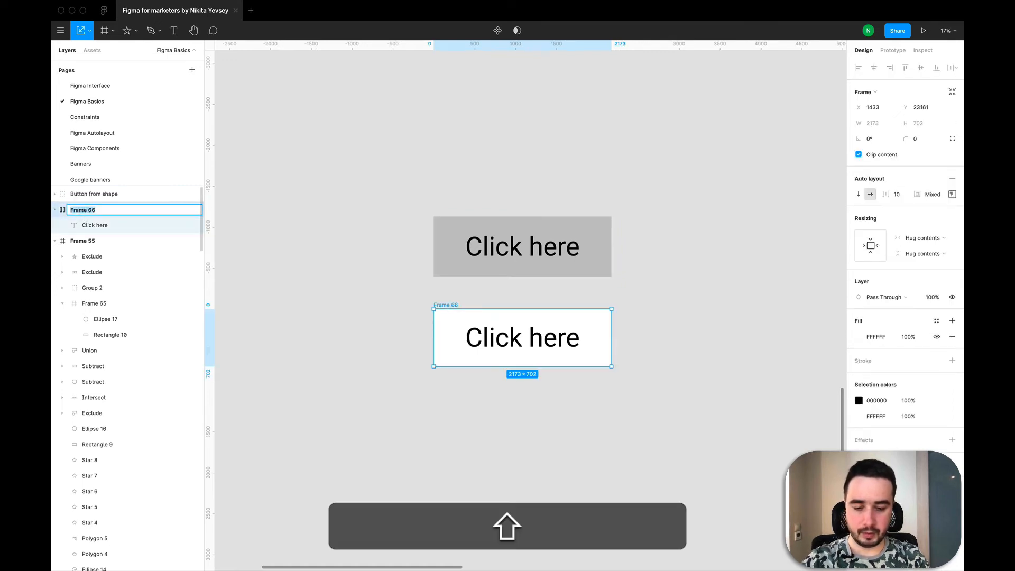
{"action": "type", "text": "Button from"}
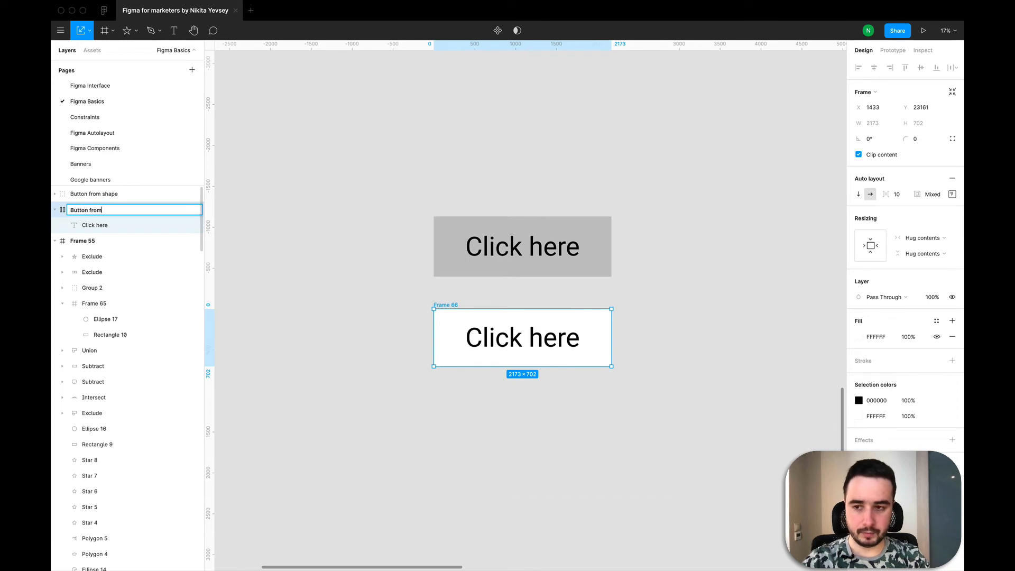
{"action": "type", "text": " fra"}
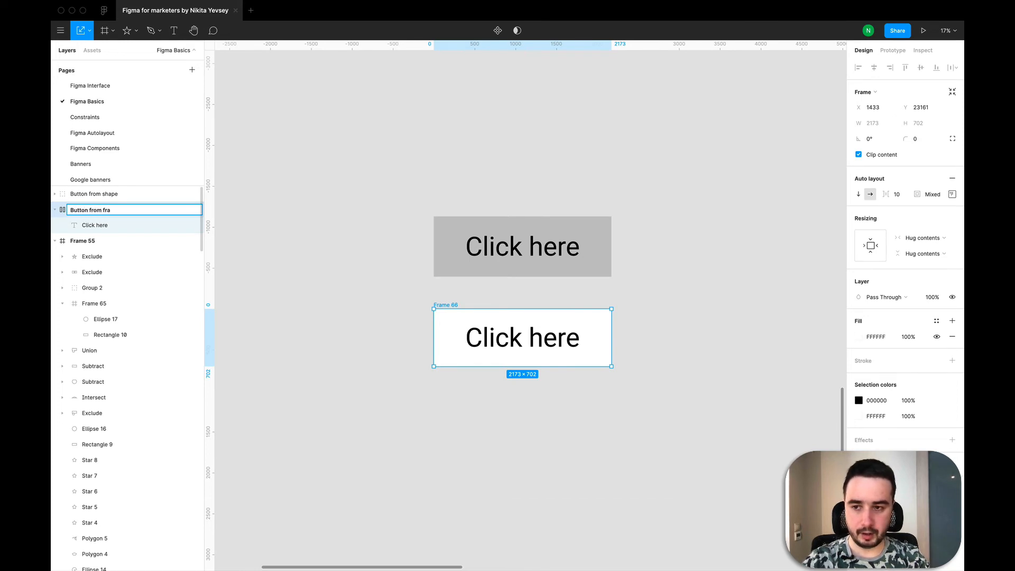
{"action": "type", "text": "me"}
{"action": "key", "text": "Return"}
{"action": "left_click", "coordinate": [421, 250]}
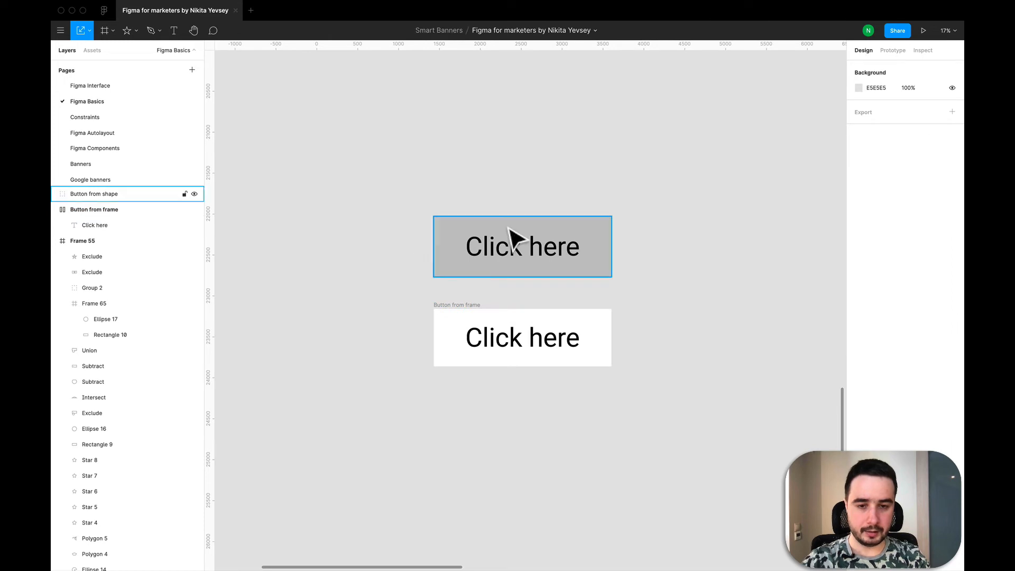
Change the fill of the "Button from frame" layer to yellow FFE600.
{"action": "left_click_drag", "start_coordinate": [684, 416], "coordinate": [488, 222]}
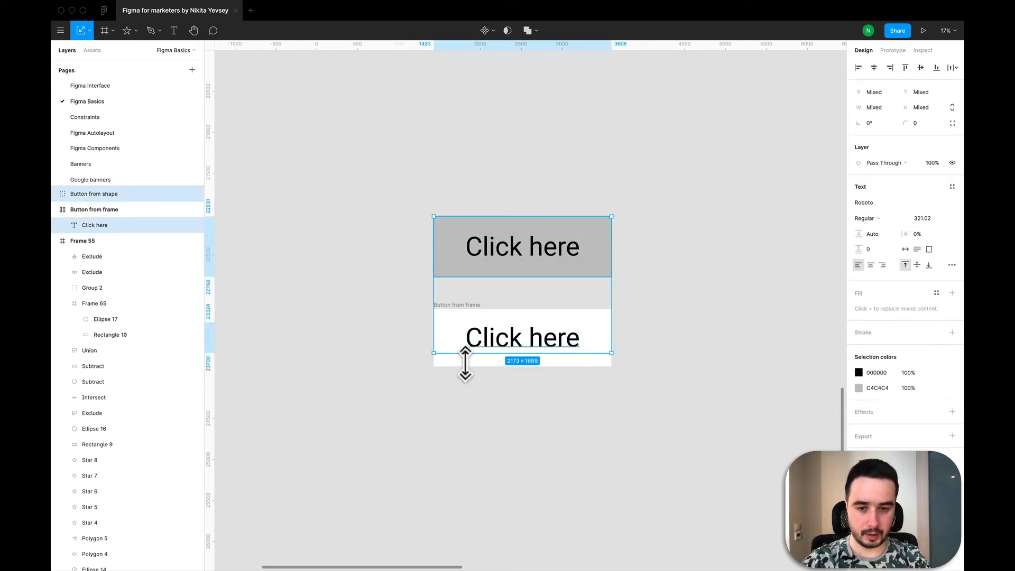
{"action": "left_click", "coordinate": [91, 209]}
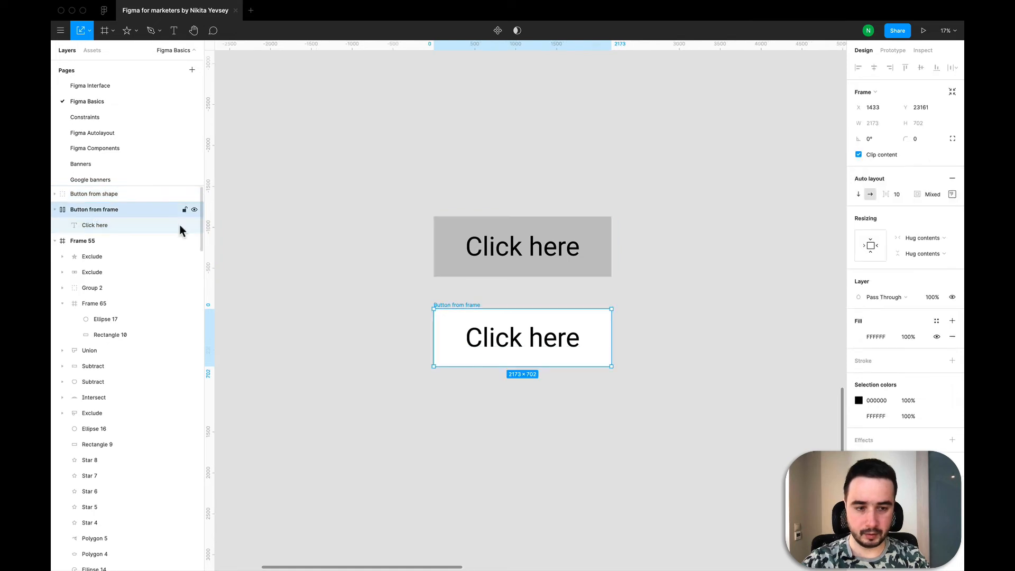
{"action": "left_click", "coordinate": [859, 337]}
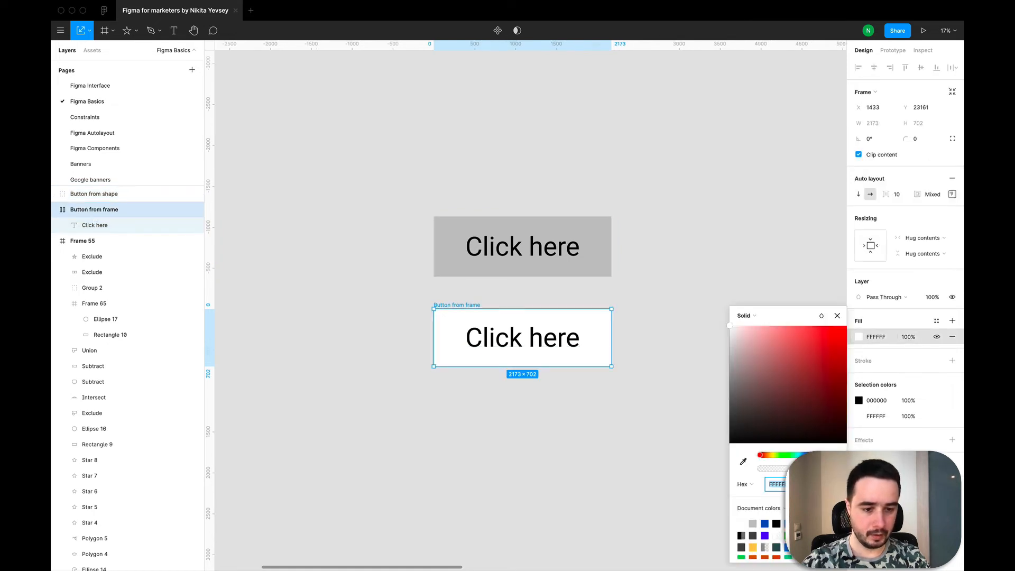
{"action": "type", "text": "FF6600"}
{"action": "key", "text": "Return"}
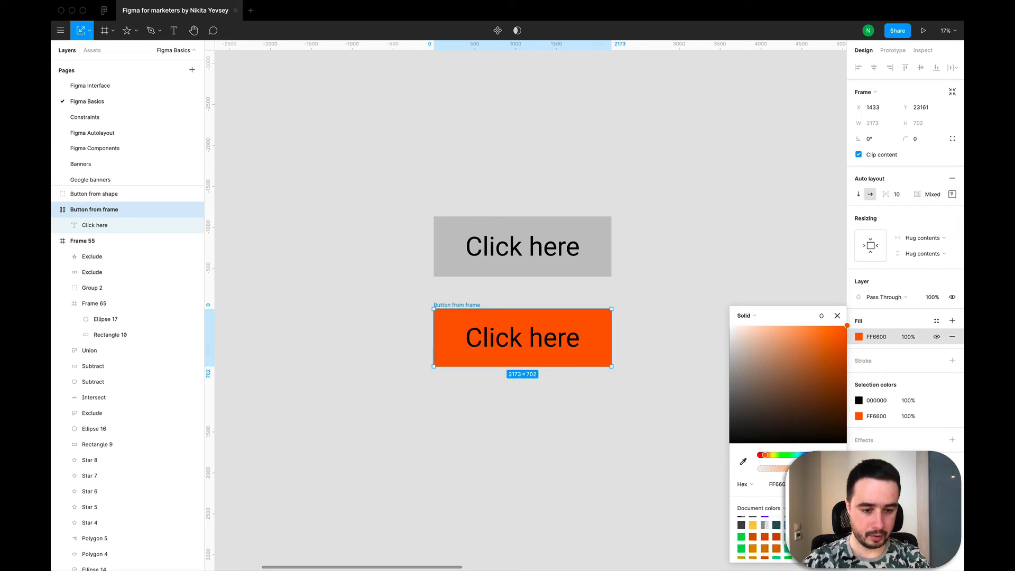
{"action": "left_click", "coordinate": [800, 545]}
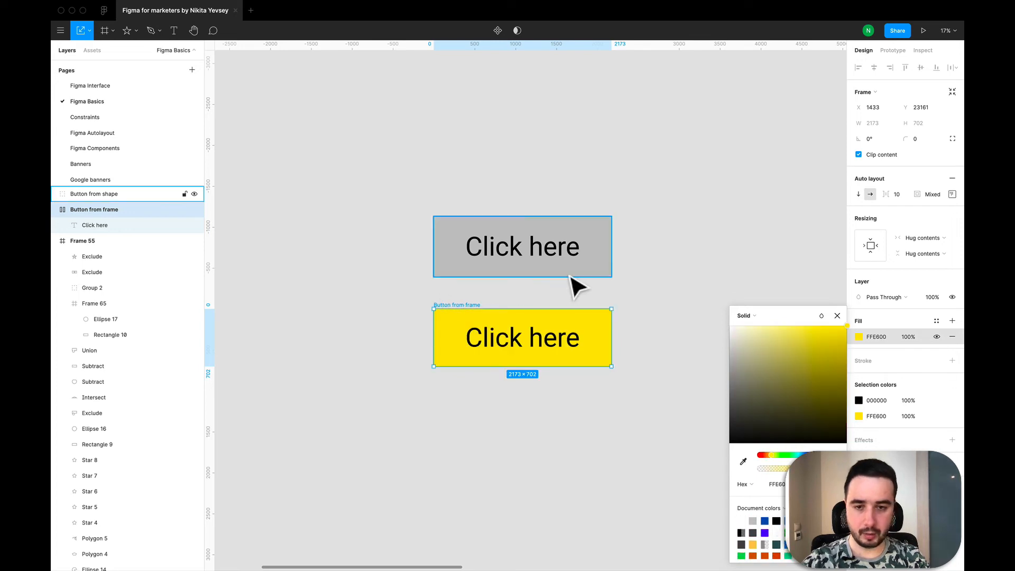
Recolour the grey in the "Button from shape" group to the same yellow, FFE600.
{"action": "left_click", "coordinate": [462, 229]}
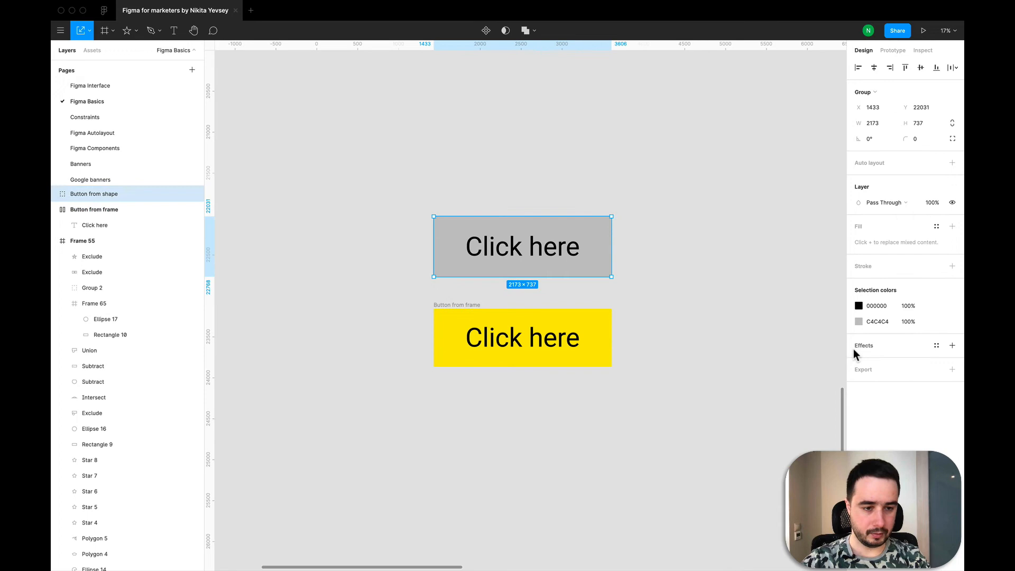
{"action": "left_click", "coordinate": [858, 320]}
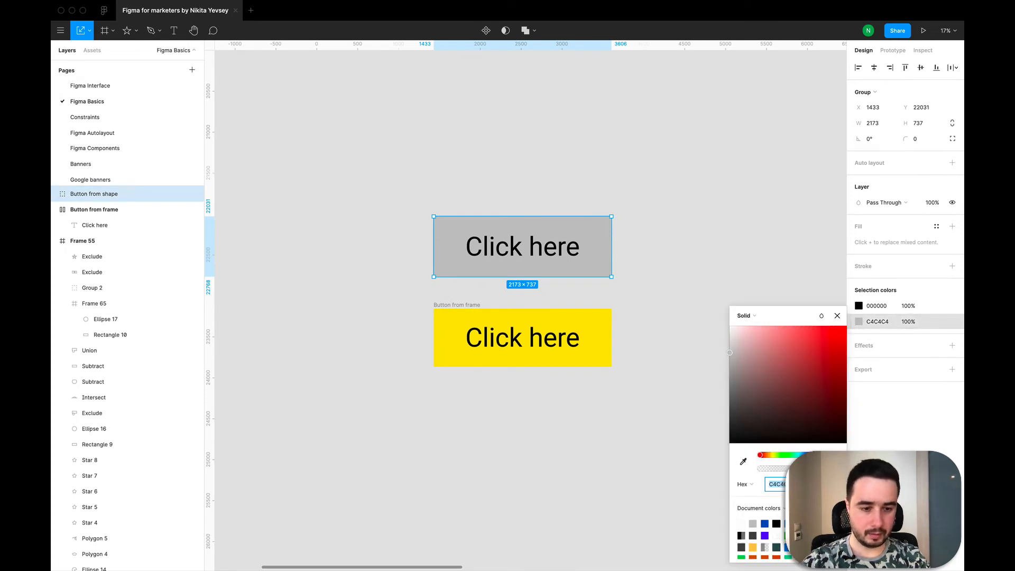
{"action": "left_click", "coordinate": [800, 545]}
{"action": "left_click", "coordinate": [578, 437]}
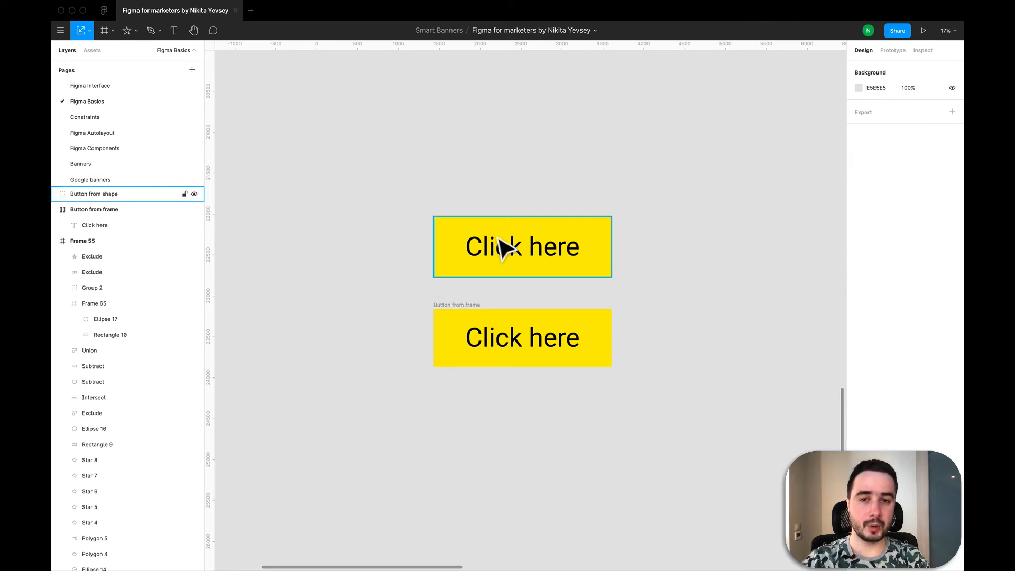
Try adding "now" to the shape button's text with its fixed-size text box, and undo the addition.
{"action": "double_click", "coordinate": [522, 259]}
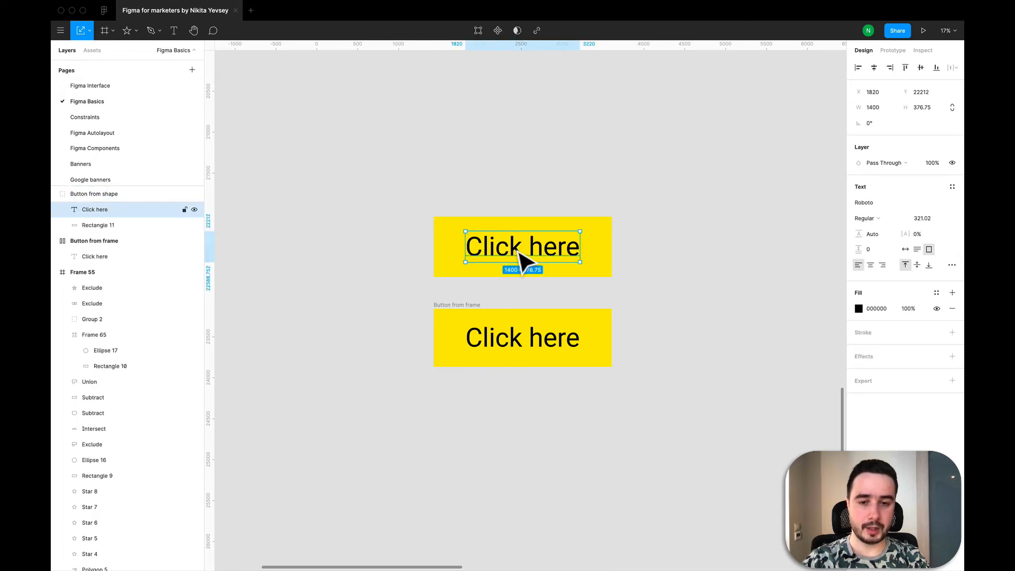
{"action": "double_click", "coordinate": [513, 246]}
{"action": "left_click", "coordinate": [528, 246]}
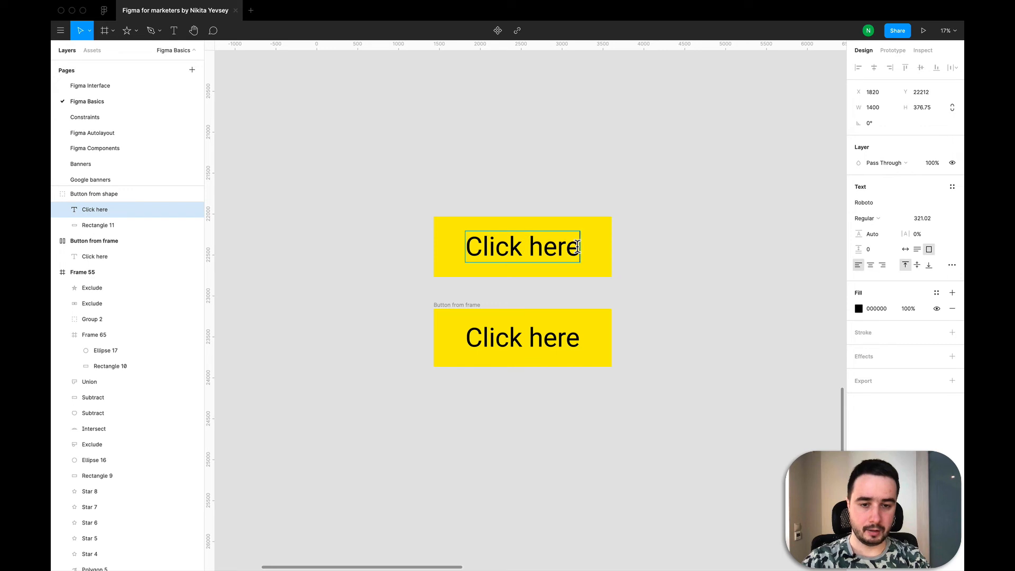
{"action": "type", "text": "now"}
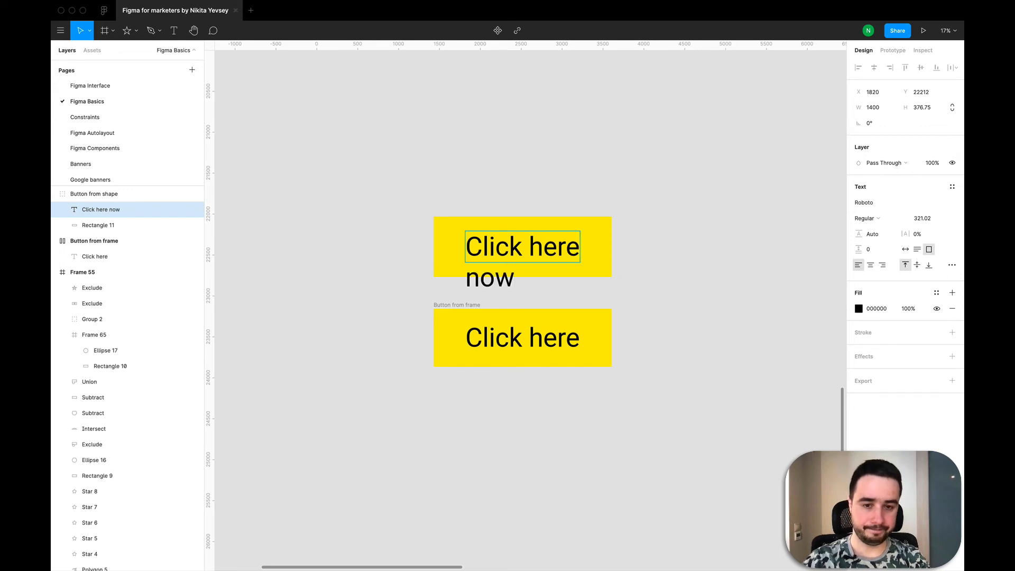
{"action": "key", "text": "super+z"}
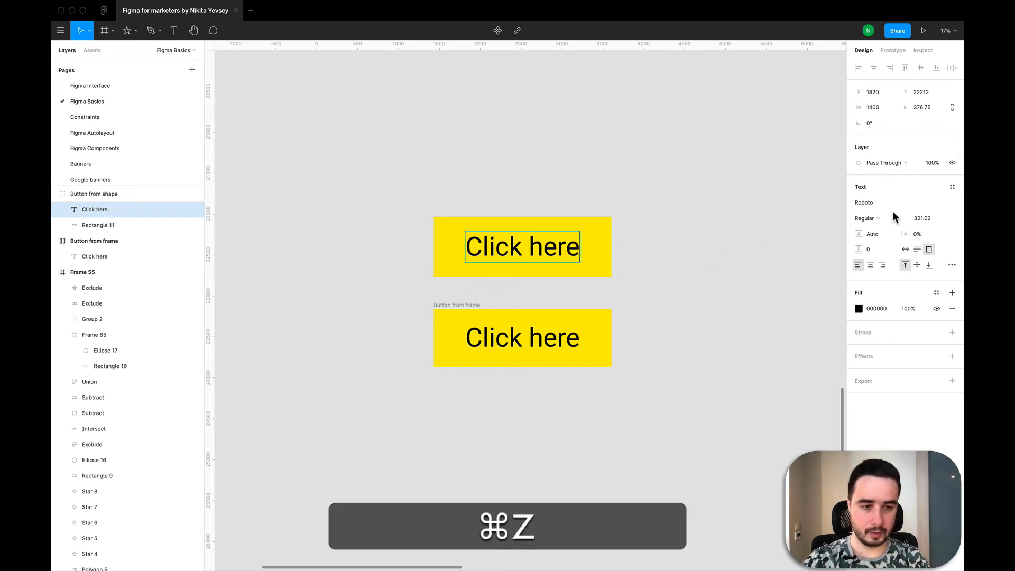
Set the shape button's text to auto width and extend it to "Click here now".
{"action": "left_click", "coordinate": [905, 249]}
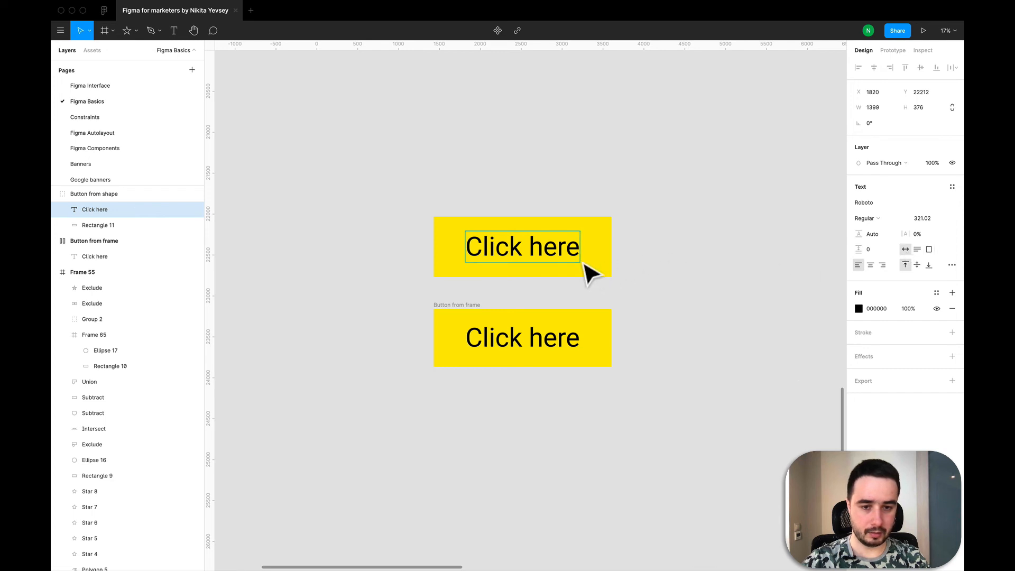
{"action": "type", "text": "now"}
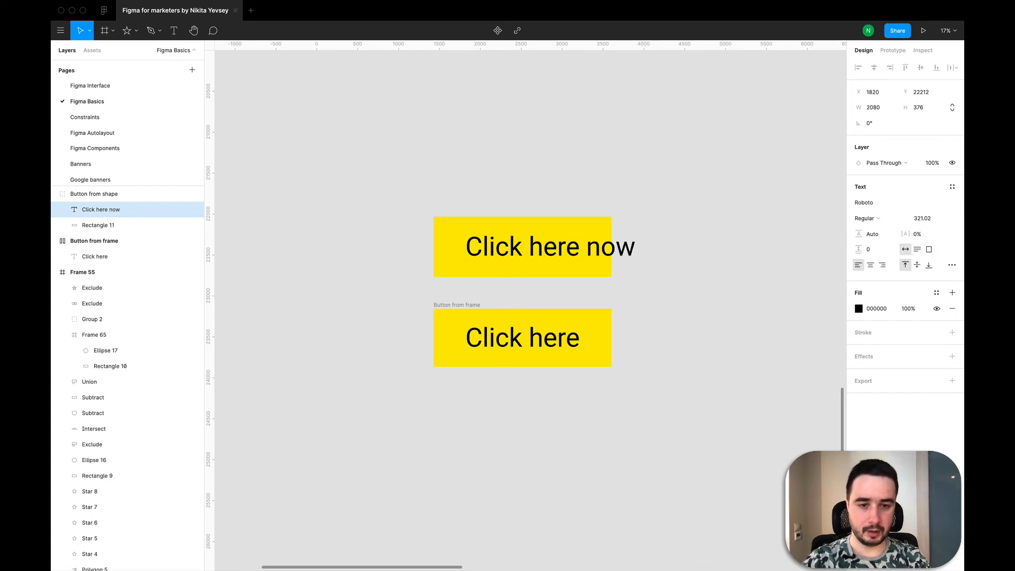
{"action": "key", "text": "Escape"}
{"action": "left_click", "coordinate": [667, 329]}
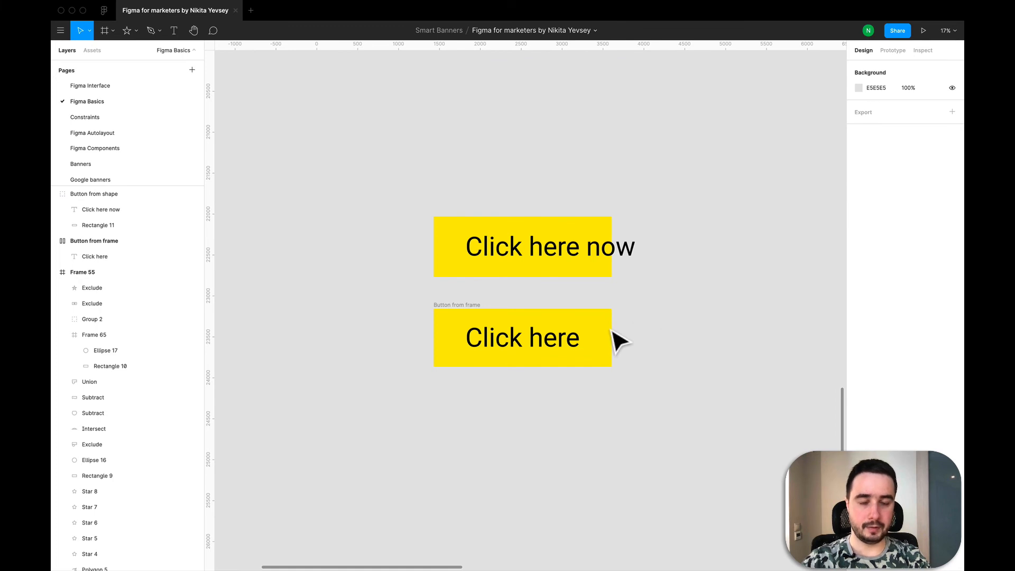
Widen the shape button's rectangle to about 2353 and reposition the "Click here now" text centrally inside it.
{"action": "double_click", "coordinate": [494, 265]}
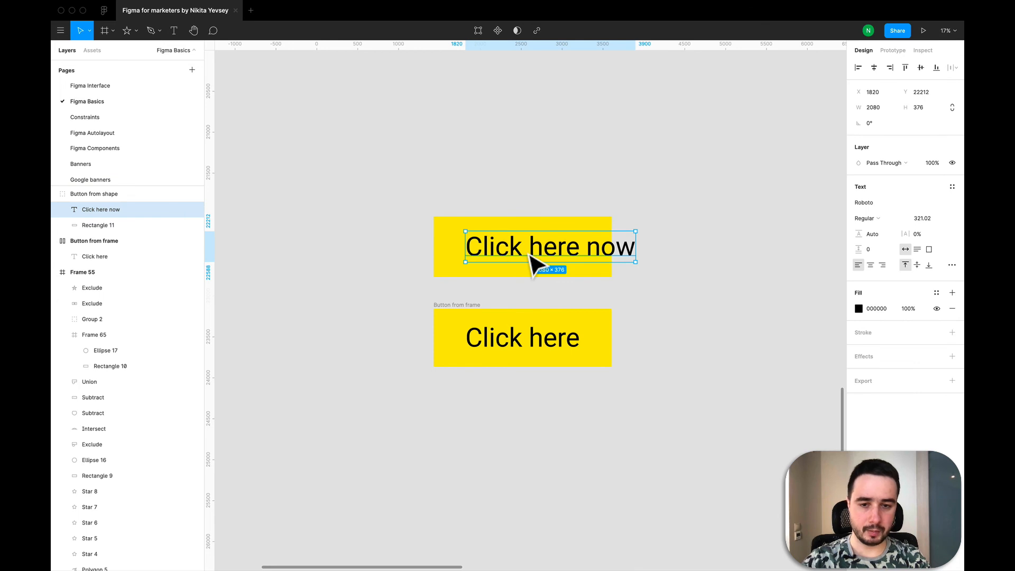
{"action": "left_click_drag", "start_coordinate": [534, 265], "coordinate": [513, 265]}
{"action": "left_click", "coordinate": [547, 233]}
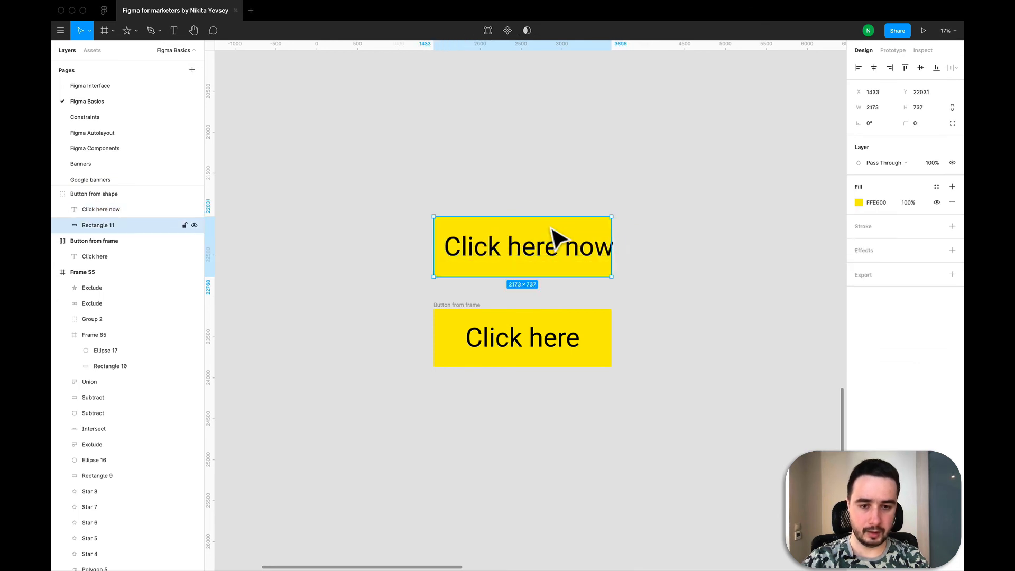
{"action": "left_click_drag", "start_coordinate": [618, 239], "coordinate": [639, 238]}
{"action": "left_click", "coordinate": [587, 253]}
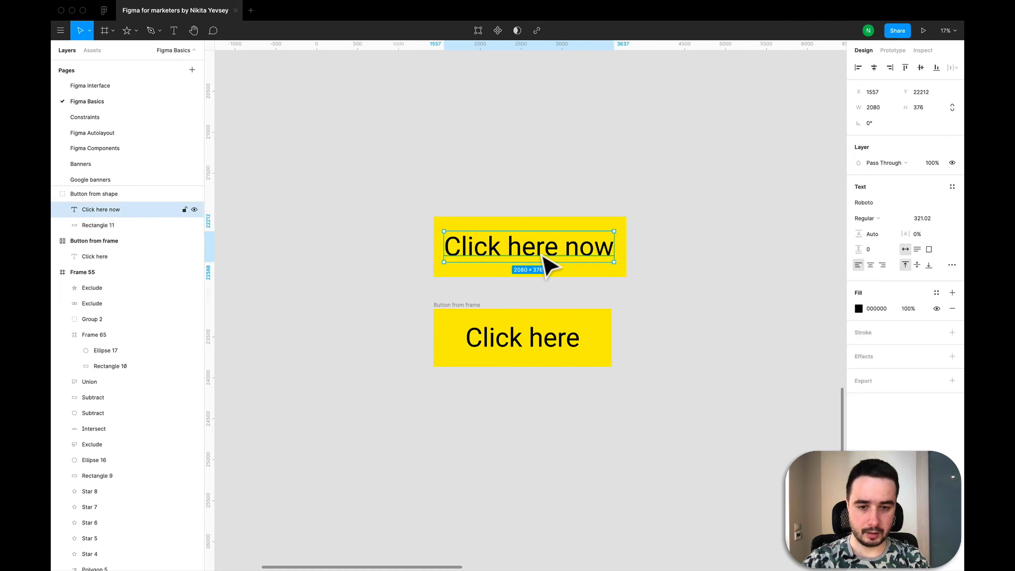
{"action": "left_click_drag", "start_coordinate": [543, 255], "coordinate": [547, 265]}
{"action": "left_click", "coordinate": [654, 341]}
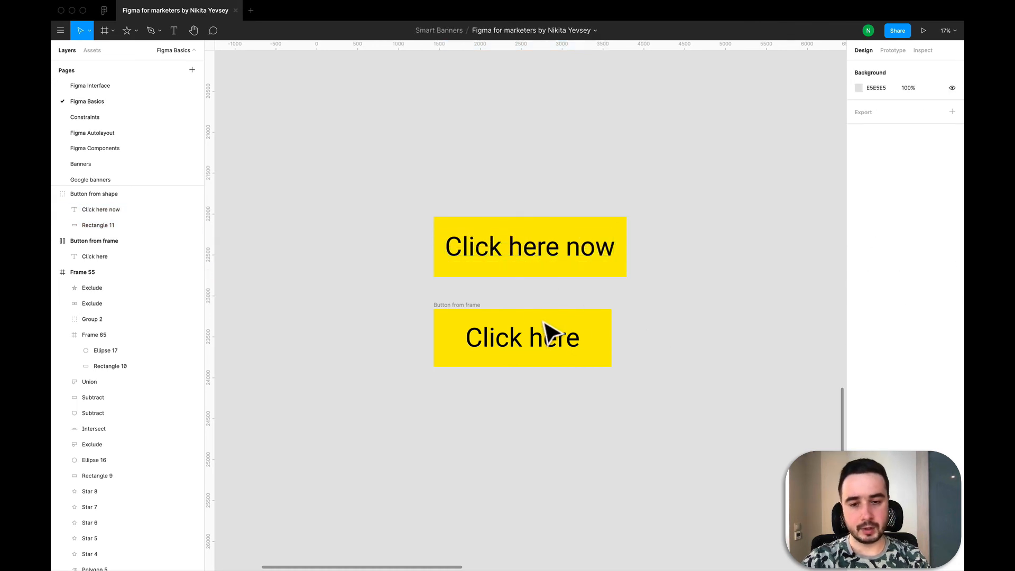
Extend the text inside the "Button from frame" button to "Click here now".
{"action": "left_click", "coordinate": [470, 320]}
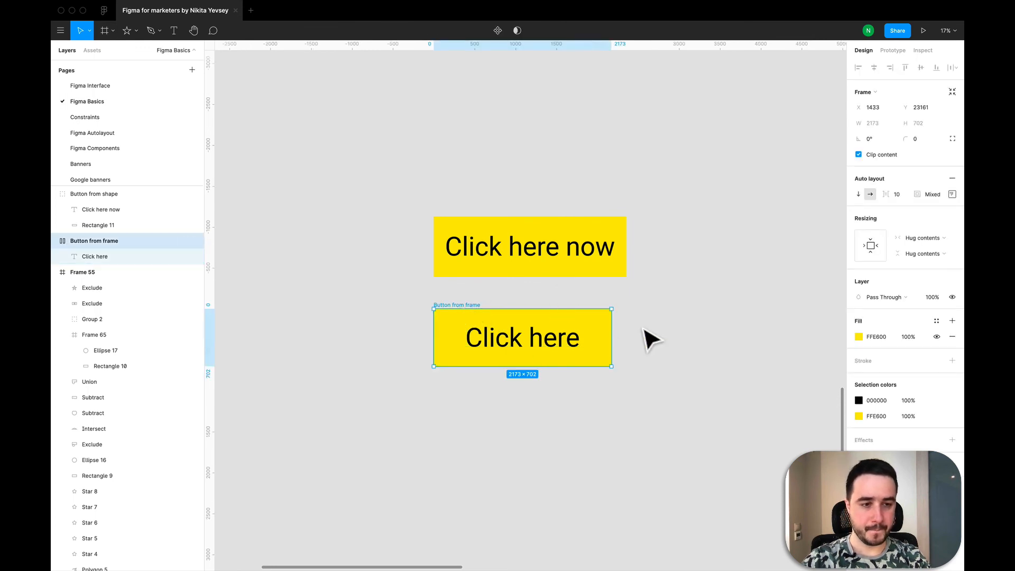
{"action": "key", "text": "Escape"}
{"action": "left_click", "coordinate": [561, 342]}
{"action": "double_click", "coordinate": [563, 341]}
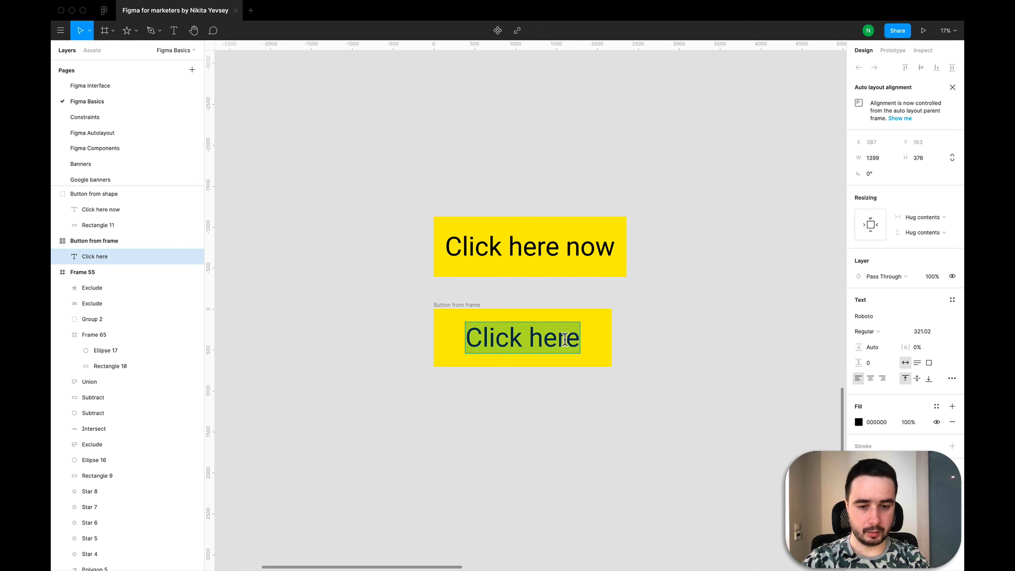
{"action": "key", "text": "Right"}
{"action": "type", "text": "now"}
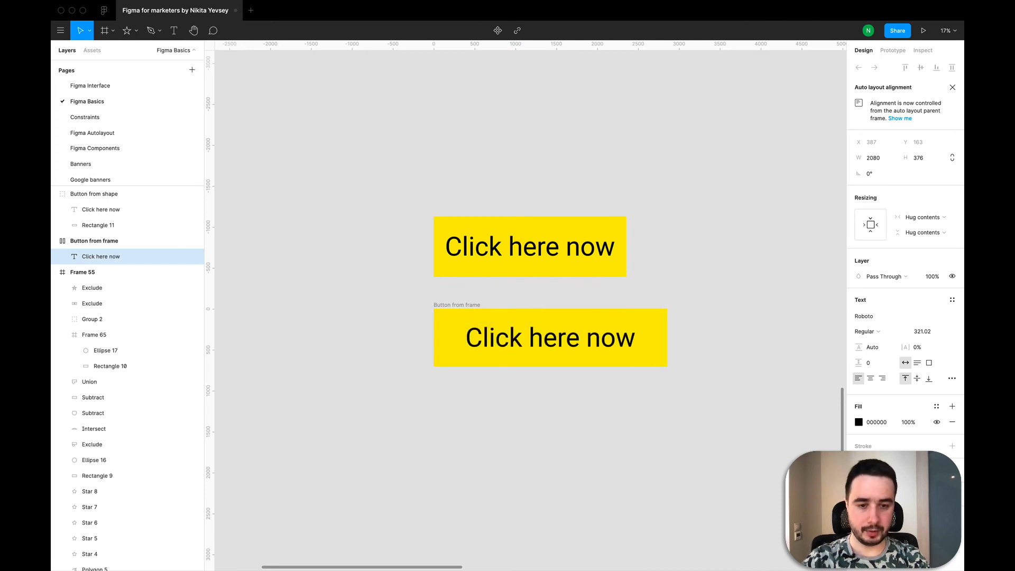
{"action": "key", "text": "Escape"}
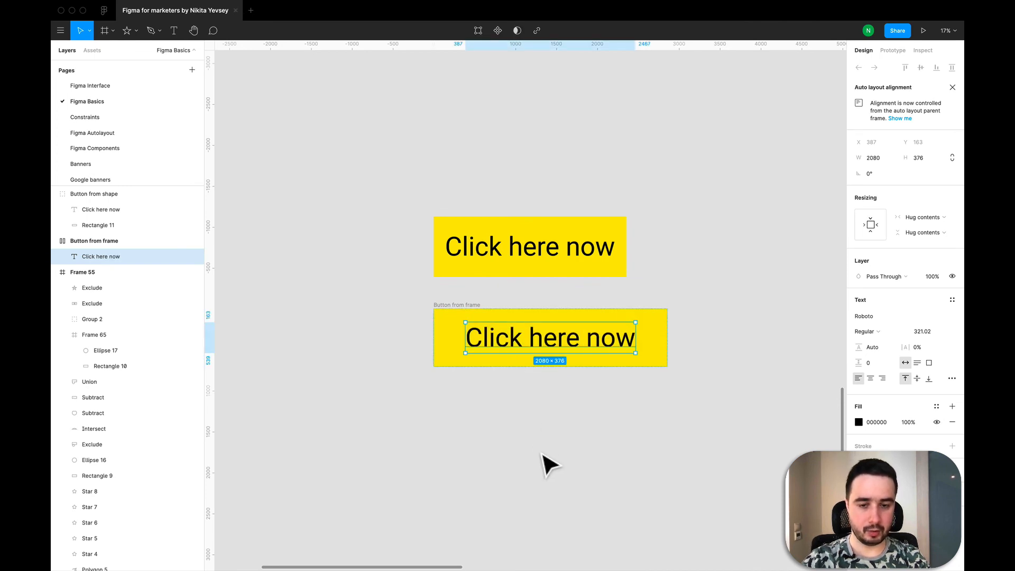
{"action": "left_click", "coordinate": [659, 449]}
Stretch the "Button from shape" group to 2854 wide, matching the frame button, and shift its text towards the middle.
{"action": "left_click", "coordinate": [587, 259]}
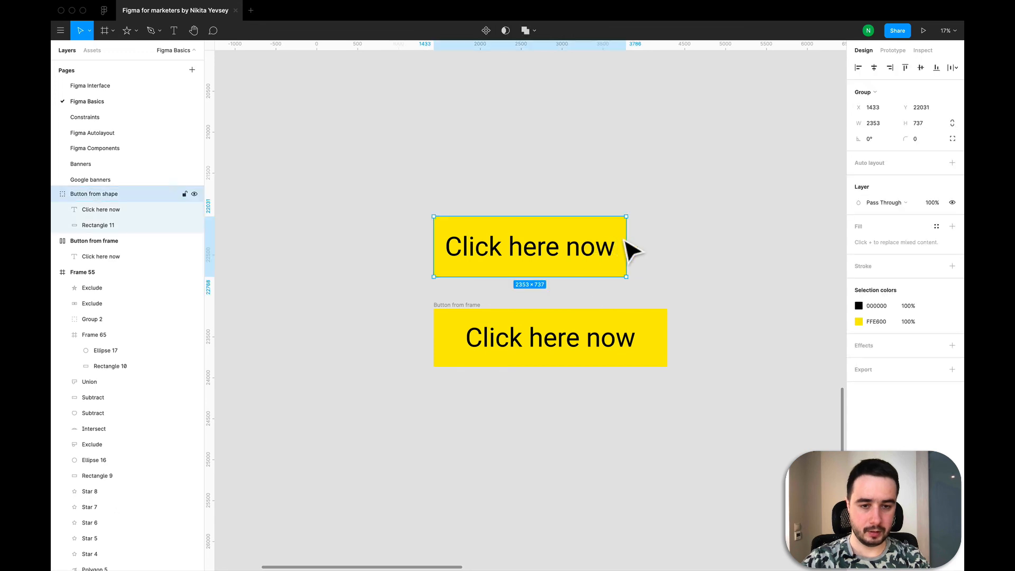
{"action": "left_click_drag", "start_coordinate": [632, 246], "coordinate": [667, 247]}
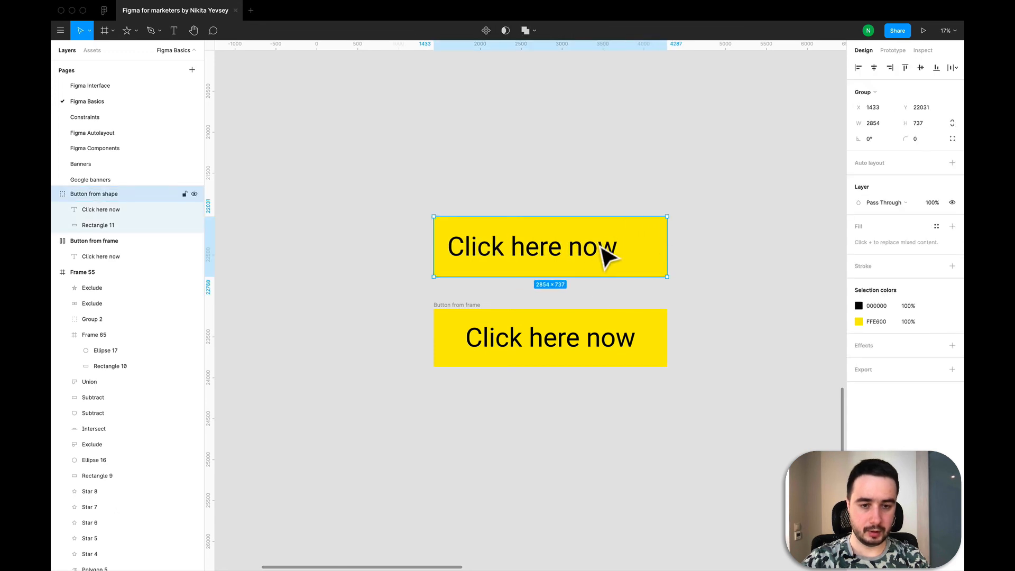
{"action": "double_click", "coordinate": [555, 259]}
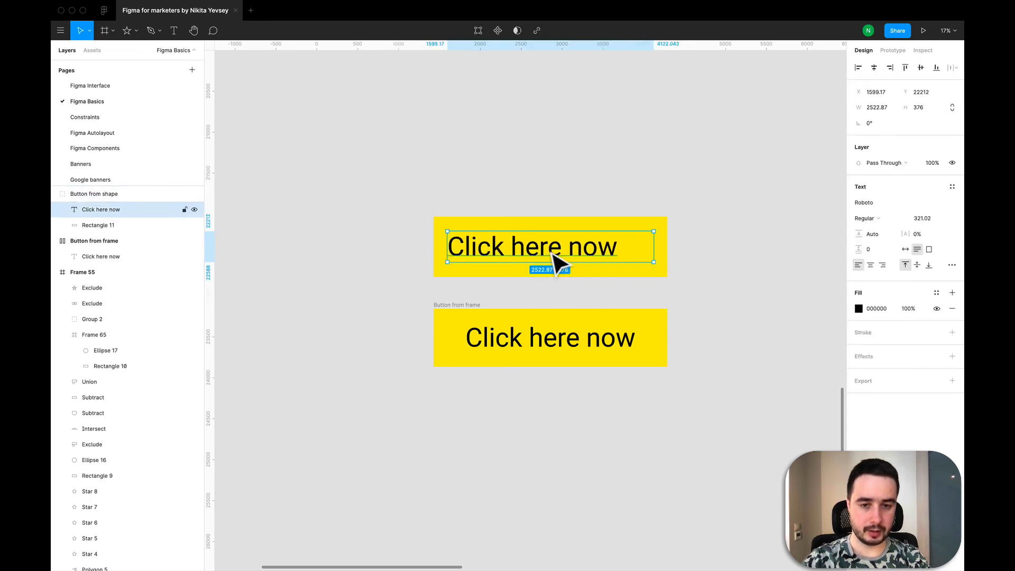
{"action": "left_click_drag", "start_coordinate": [551, 252], "coordinate": [557, 252]}
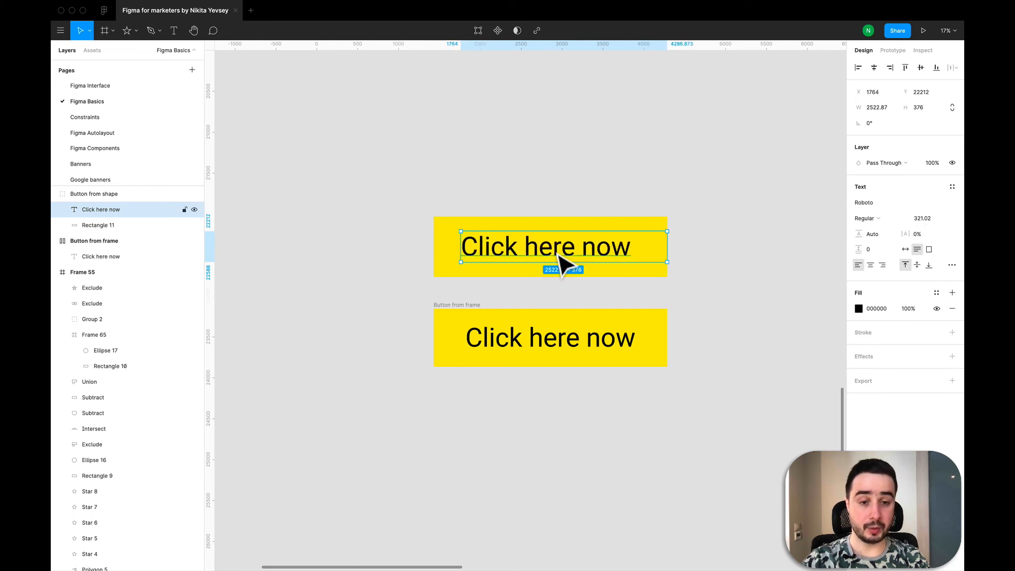
{"action": "left_click", "coordinate": [720, 399]}
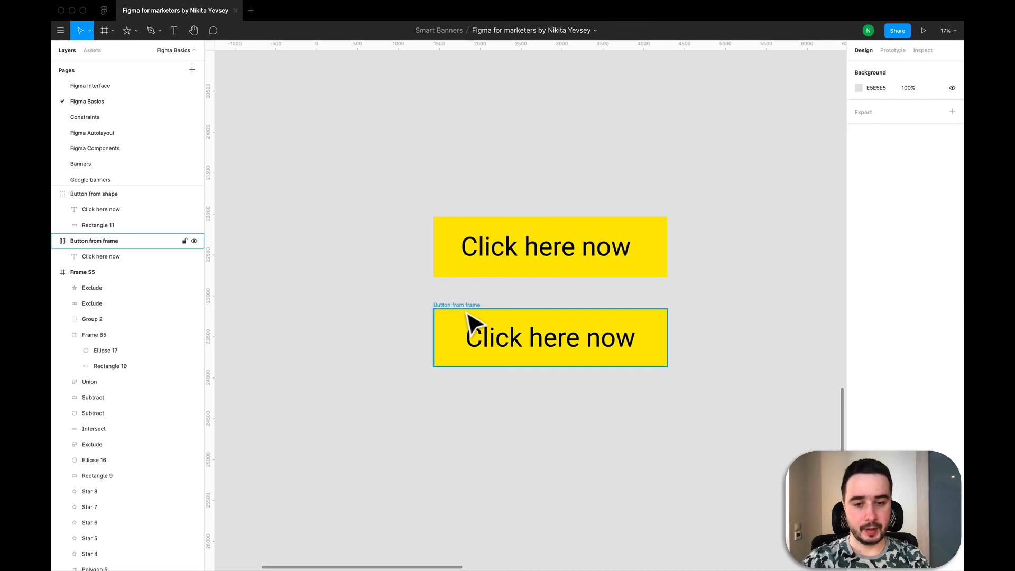
{"action": "left_click", "coordinate": [469, 316]}
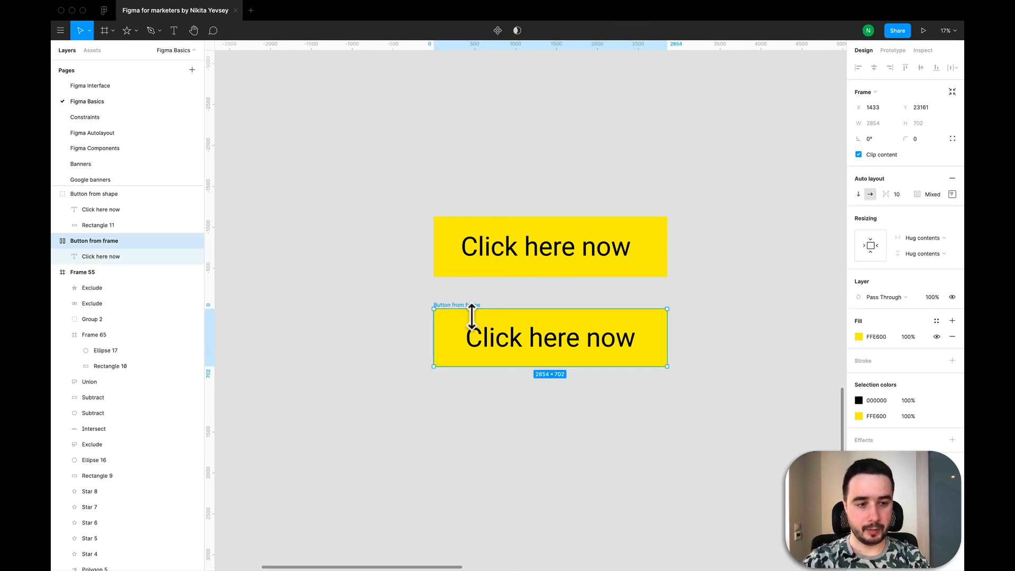
{"action": "left_click", "coordinate": [393, 302]}
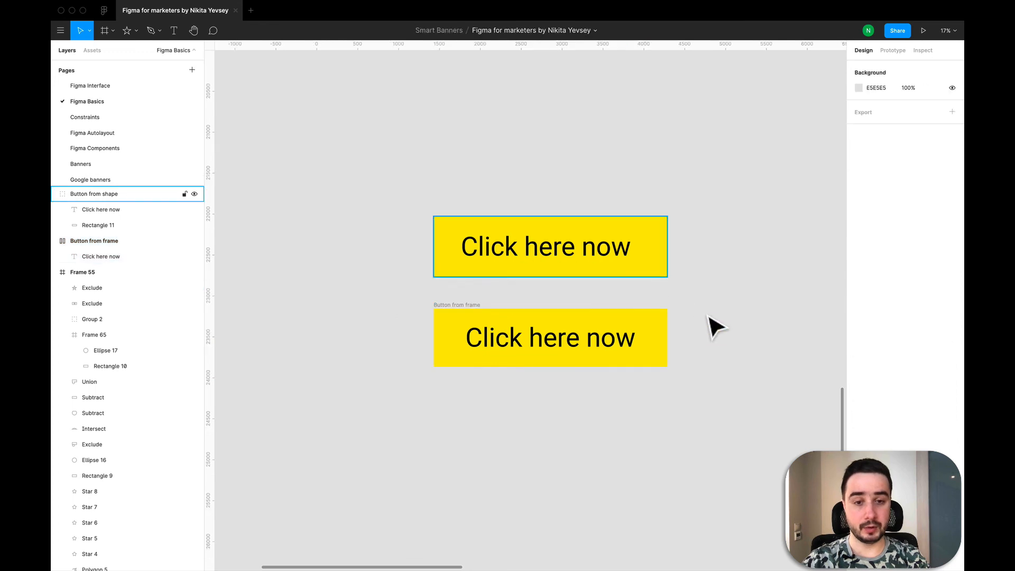
{"action": "key", "text": "shift+super"}
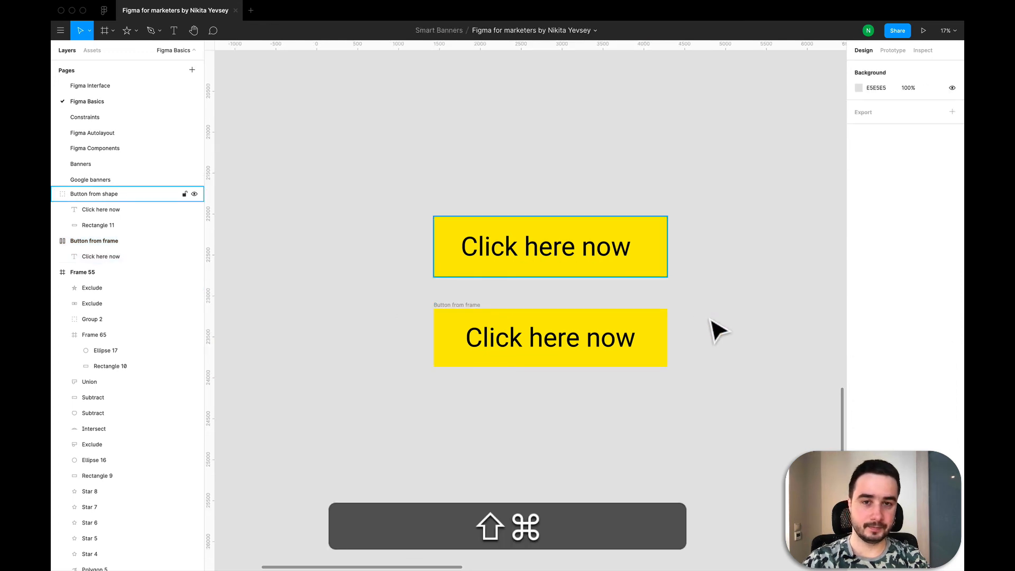